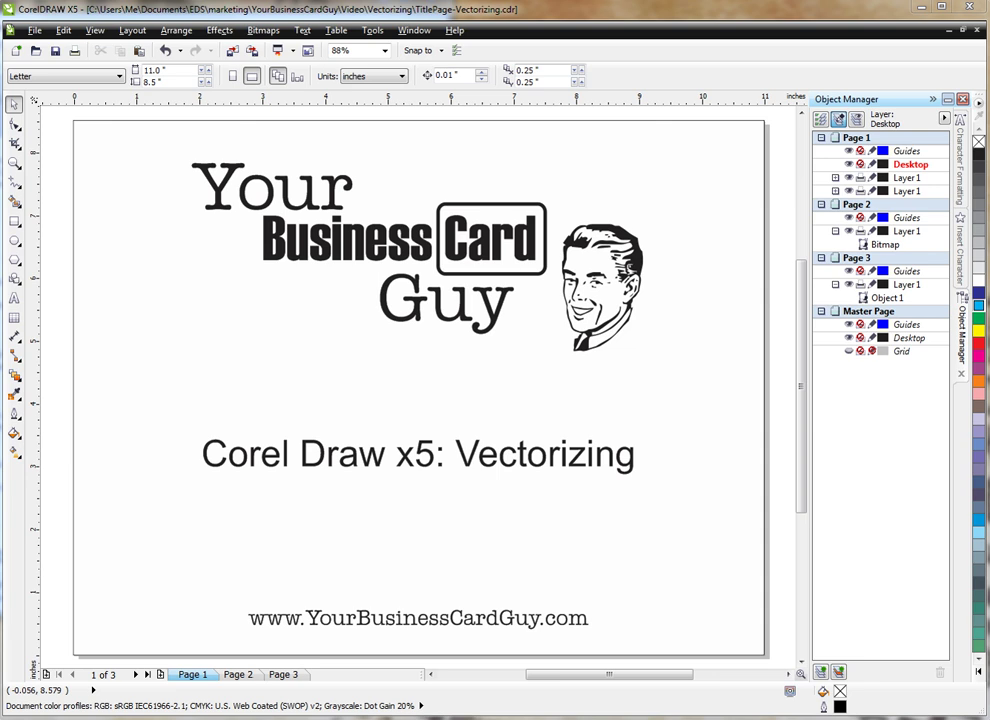
Step: Show Page 2, select the swoosh bitmap, and zoom in and back out to inspect it
{"action": "left_click", "coordinate": [240, 676]}
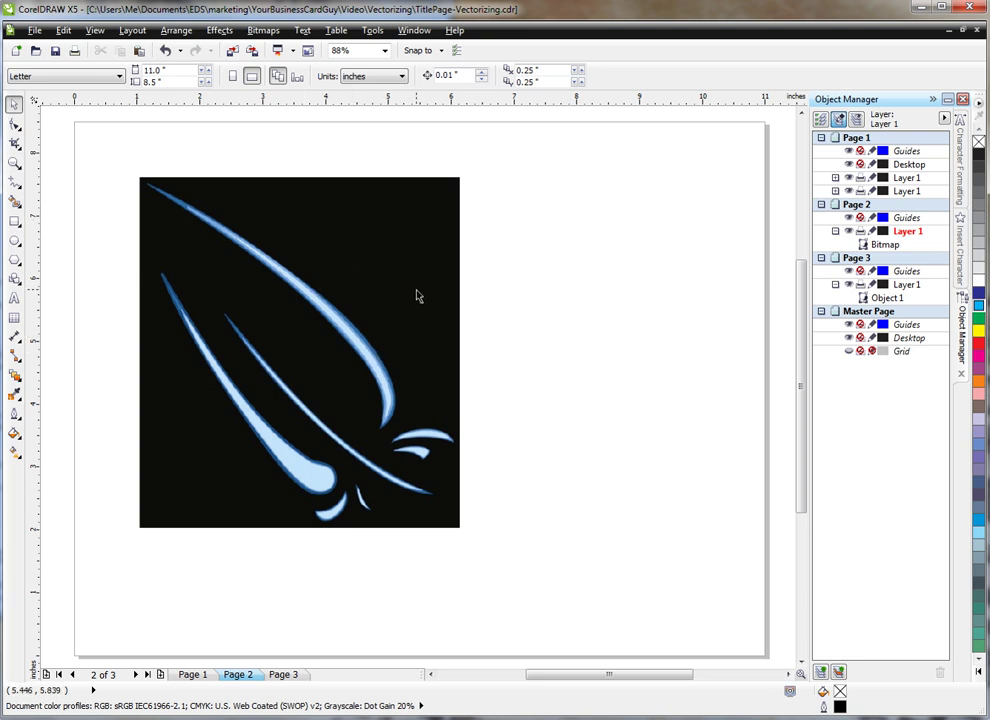
{"action": "left_click", "coordinate": [287, 245]}
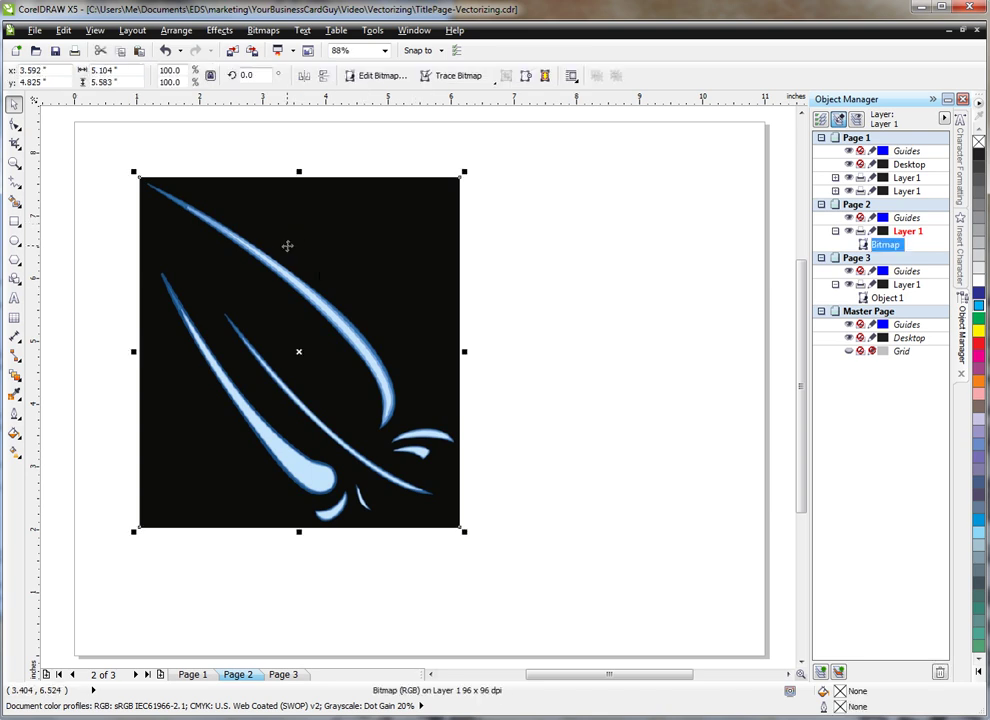
{"action": "scroll", "coordinate": [288, 258], "scroll_direction": "up", "scroll_amount": 1}
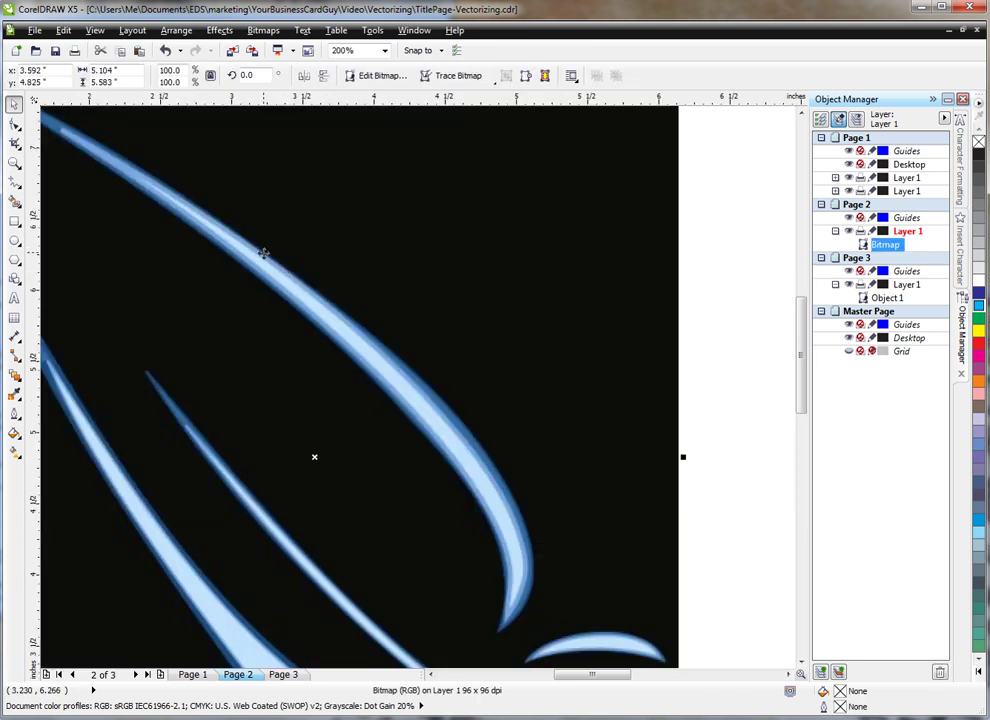
{"action": "scroll", "coordinate": [270, 260], "scroll_direction": "up", "scroll_amount": 1}
{"action": "scroll", "coordinate": [272, 262], "scroll_direction": "down", "scroll_amount": 1}
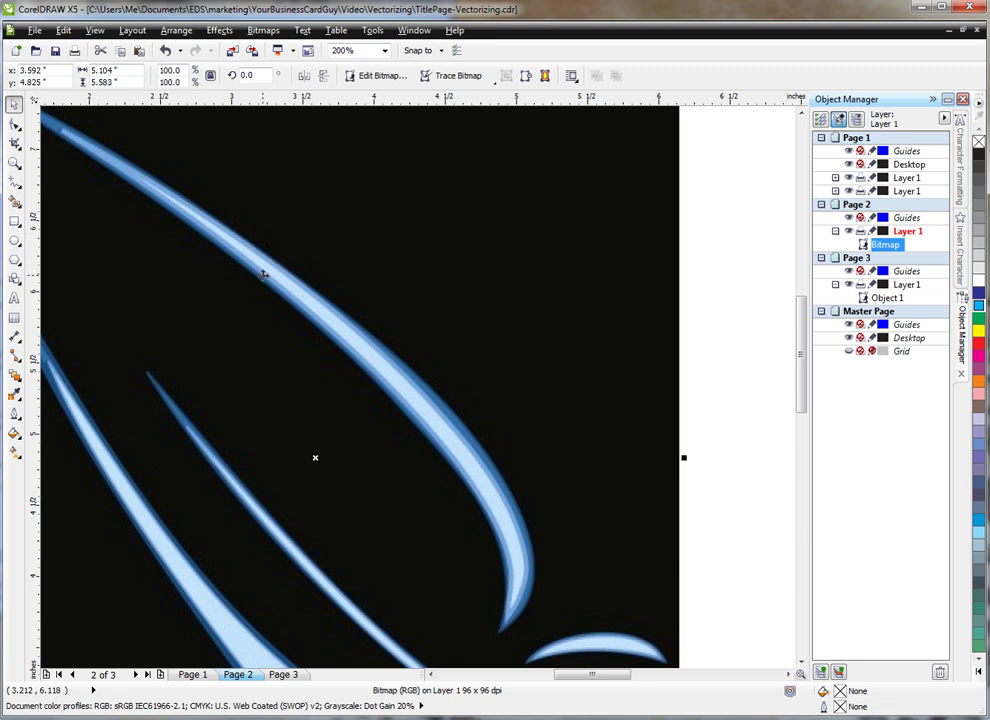
{"action": "scroll", "coordinate": [262, 270], "scroll_direction": "up", "scroll_amount": 2}
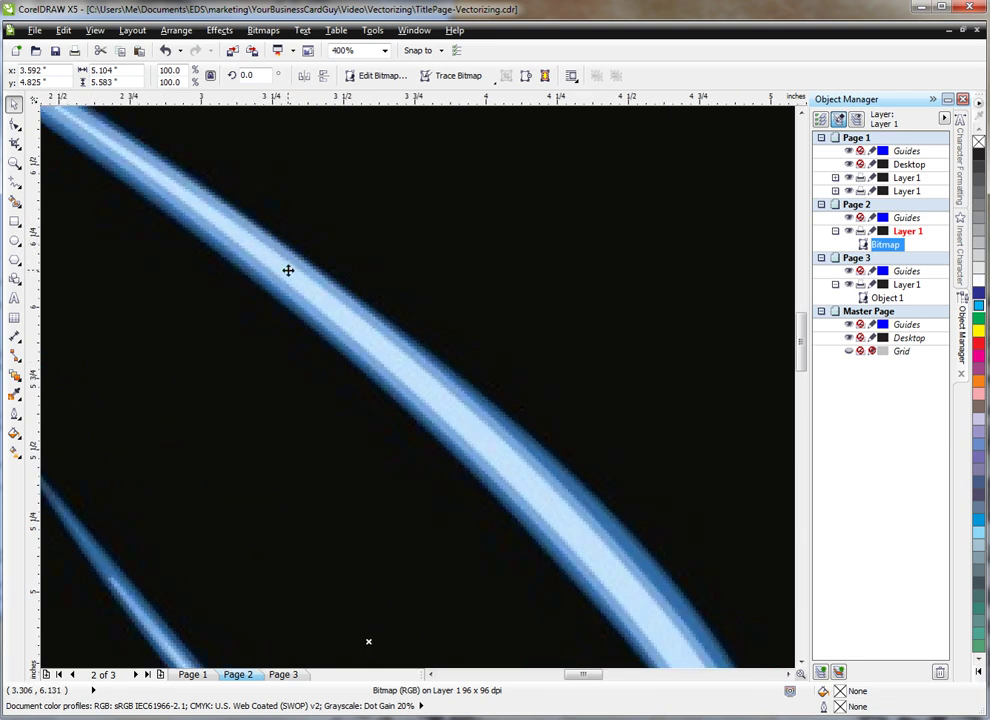
{"action": "scroll", "coordinate": [288, 270], "scroll_direction": "down", "scroll_amount": 2}
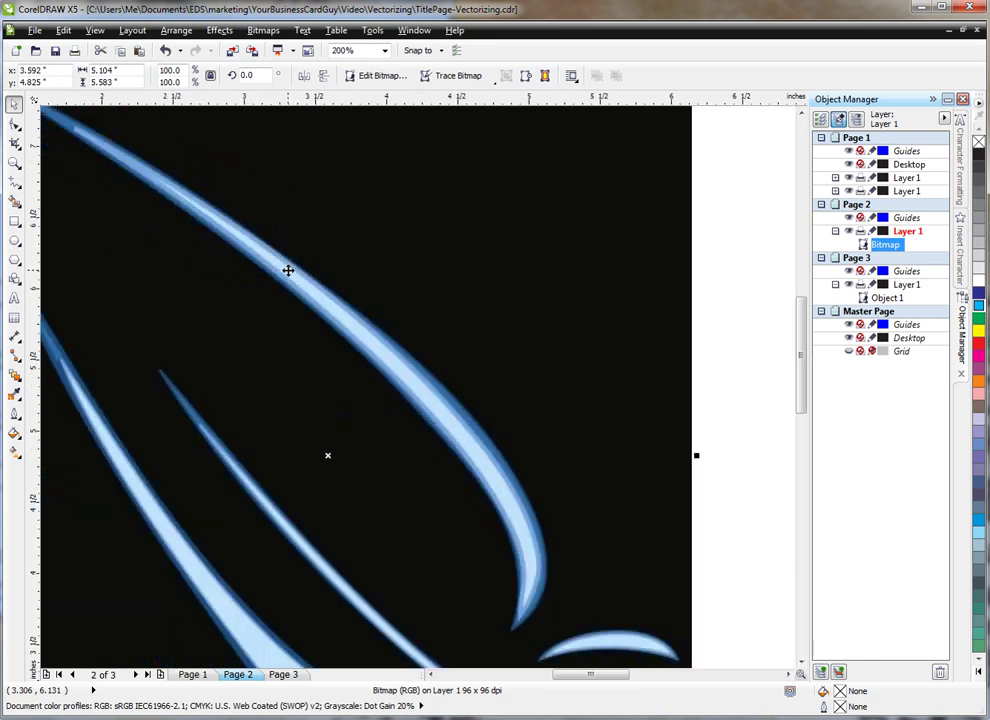
{"action": "scroll", "coordinate": [288, 270], "scroll_direction": "down", "scroll_amount": 1}
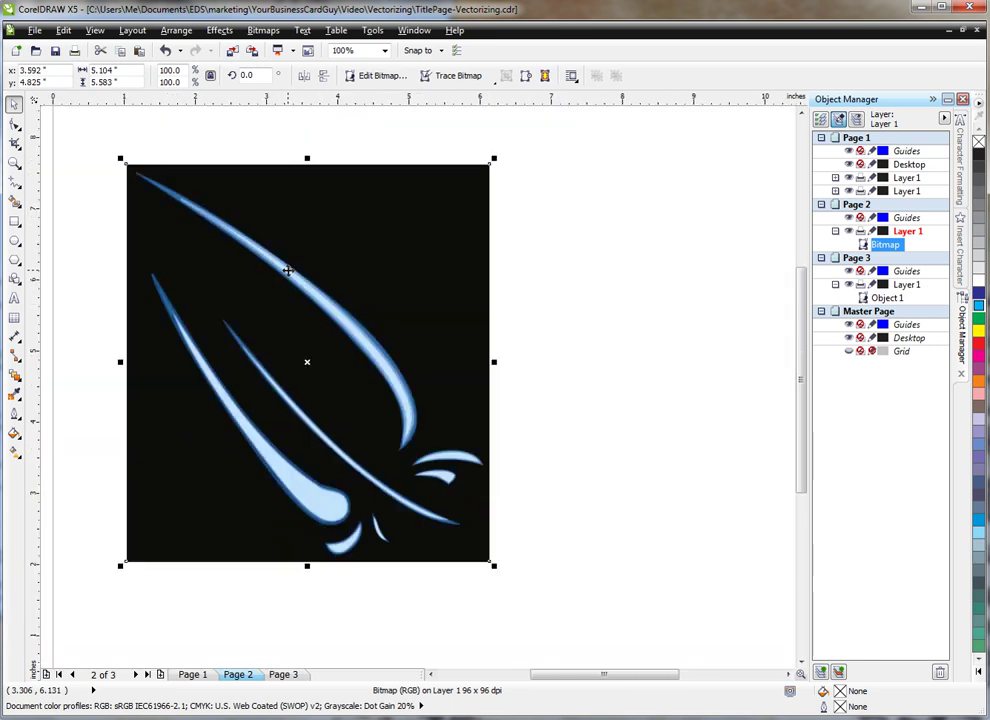
{"action": "left_click", "coordinate": [284, 675]}
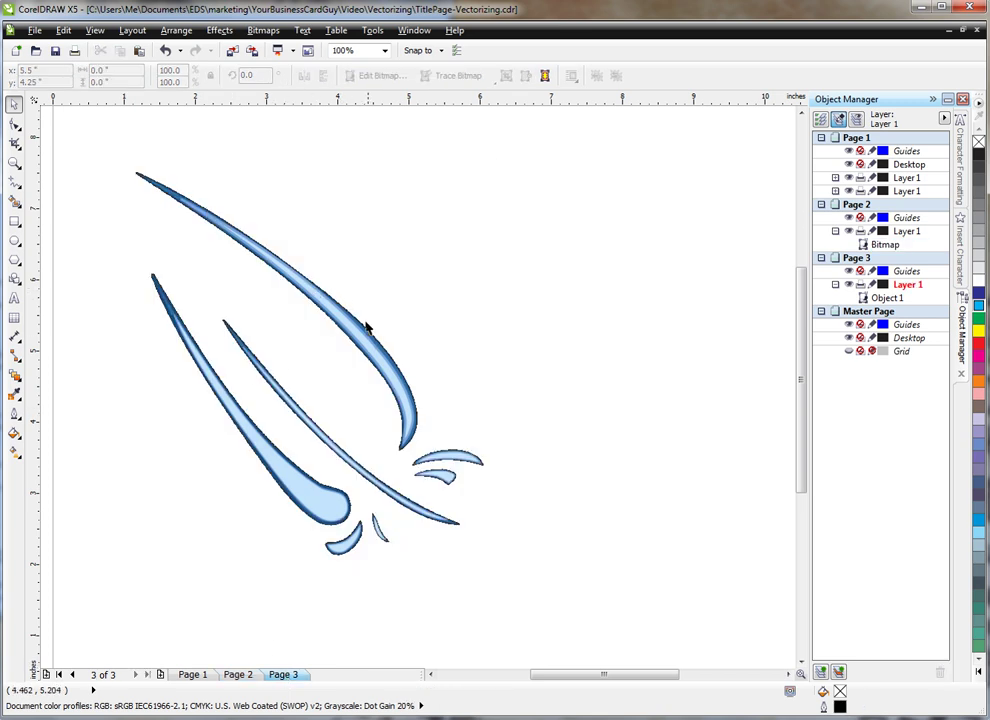
{"action": "scroll", "coordinate": [330, 318], "scroll_direction": "up", "scroll_amount": 3}
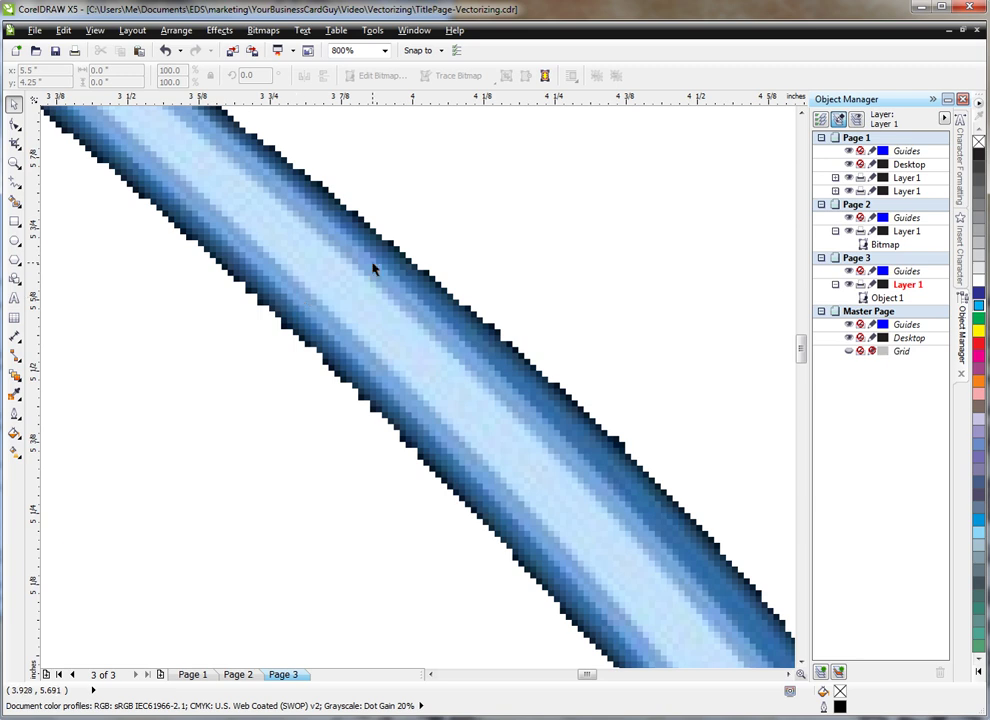
{"action": "left_click", "coordinate": [331, 320]}
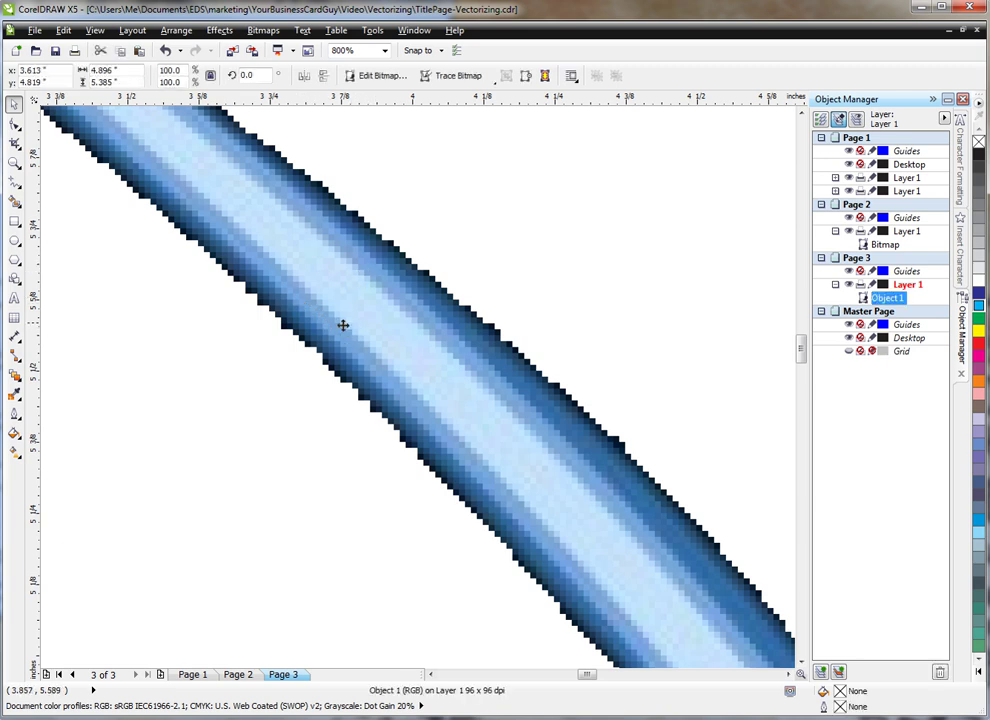
{"action": "scroll", "coordinate": [345, 330], "scroll_direction": "down", "scroll_amount": 2}
{"action": "scroll", "coordinate": [348, 333], "scroll_direction": "down", "scroll_amount": 1}
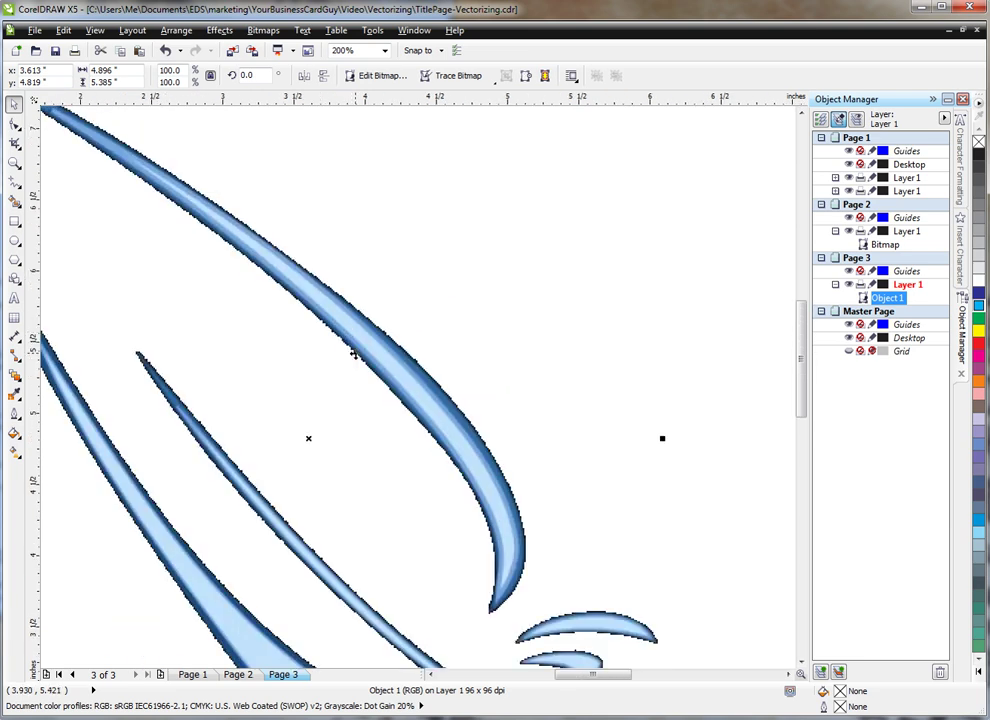
{"action": "scroll", "coordinate": [353, 353], "scroll_direction": "down", "scroll_amount": 1}
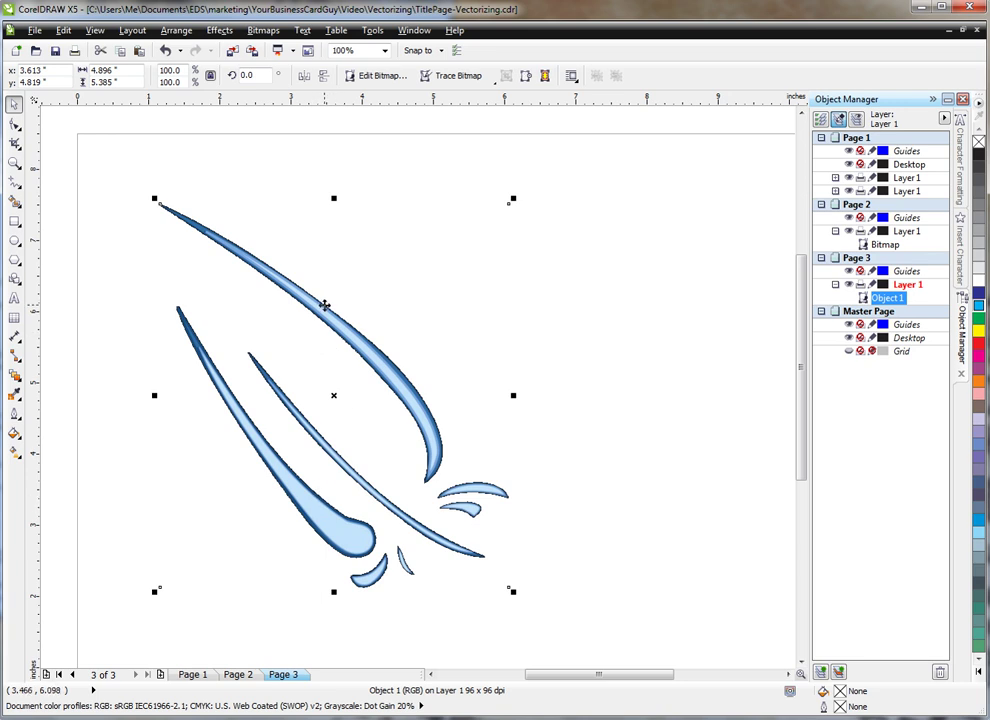
Step: Return to Page 2 and select the swoosh bitmap for tracing
{"action": "left_click", "coordinate": [238, 674]}
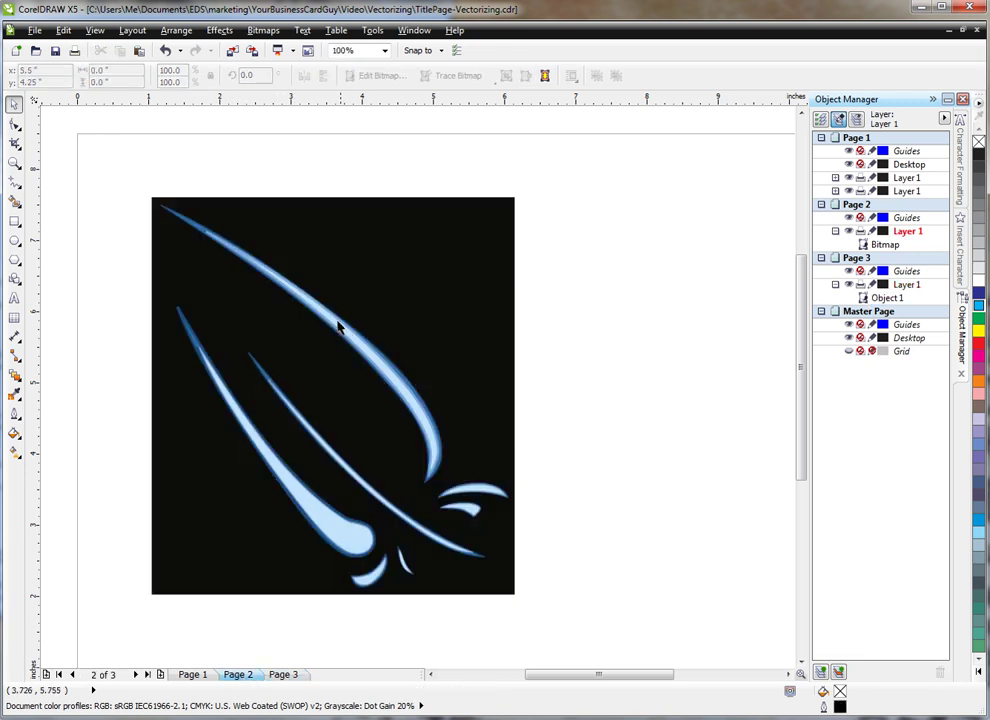
{"action": "scroll", "coordinate": [331, 325], "scroll_direction": "up", "scroll_amount": 2}
{"action": "scroll", "coordinate": [331, 325], "scroll_direction": "up", "scroll_amount": 1}
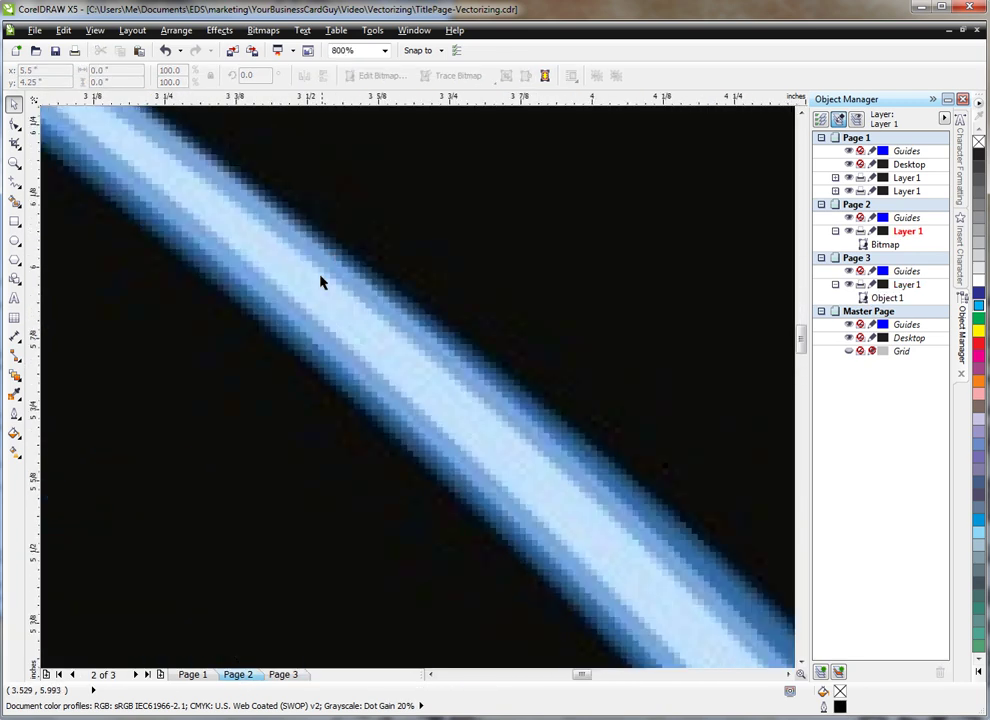
{"action": "scroll", "coordinate": [325, 290], "scroll_direction": "down", "scroll_amount": 3}
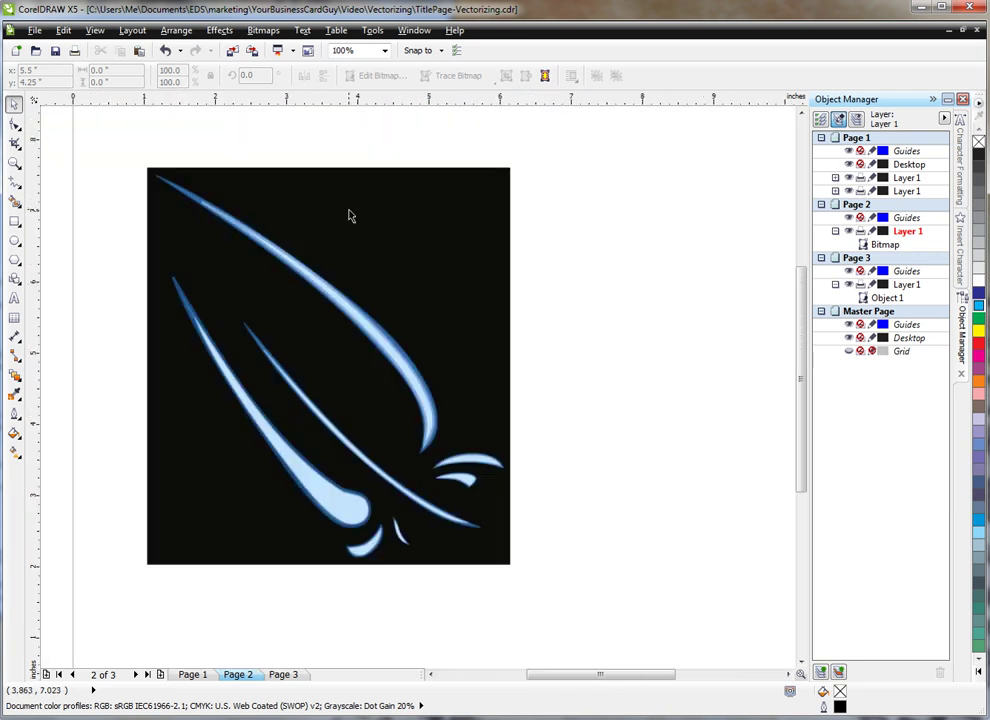
{"action": "left_click", "coordinate": [349, 214]}
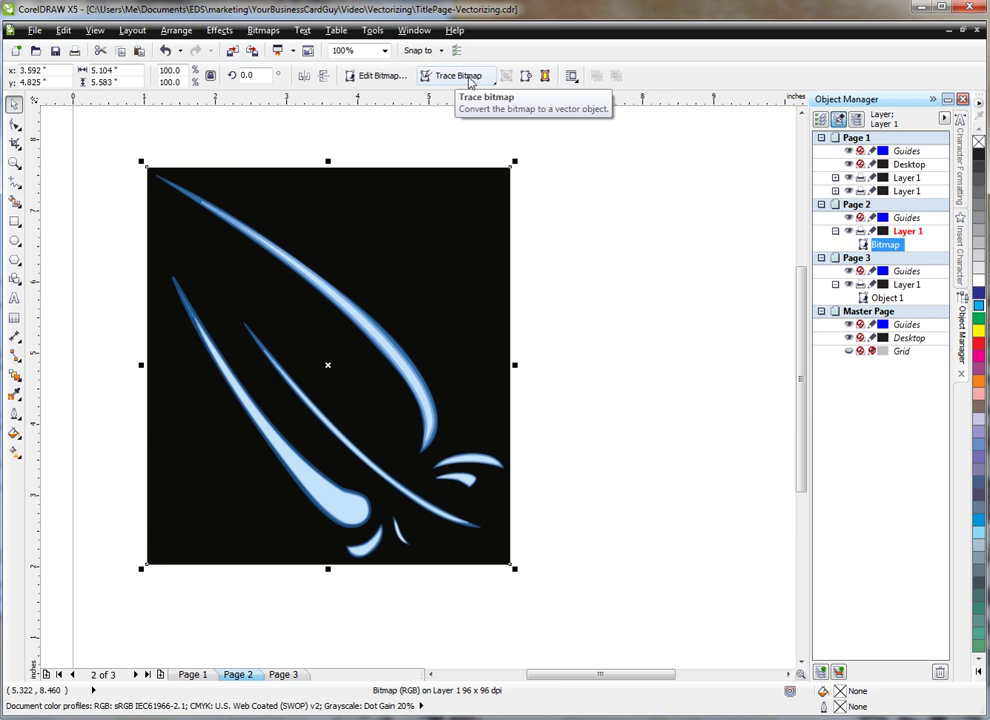
Step: Run Trace Bitmap > Outline Trace > Clipart on the selected bitmap
{"action": "left_click", "coordinate": [469, 82]}
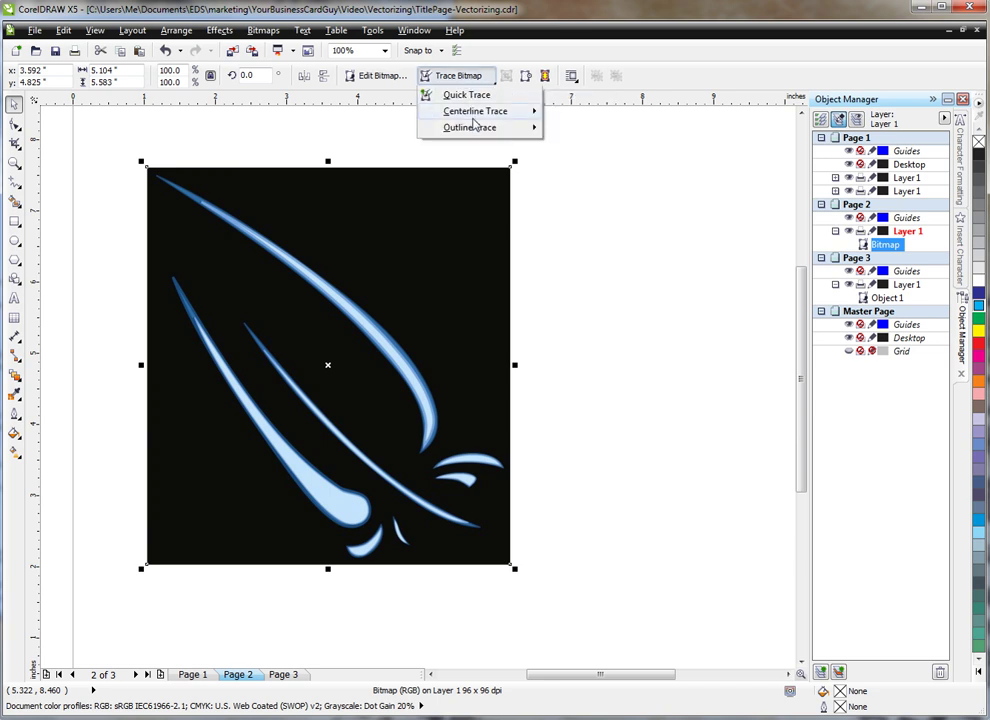
{"action": "mouse_move", "coordinate": [535, 133]}
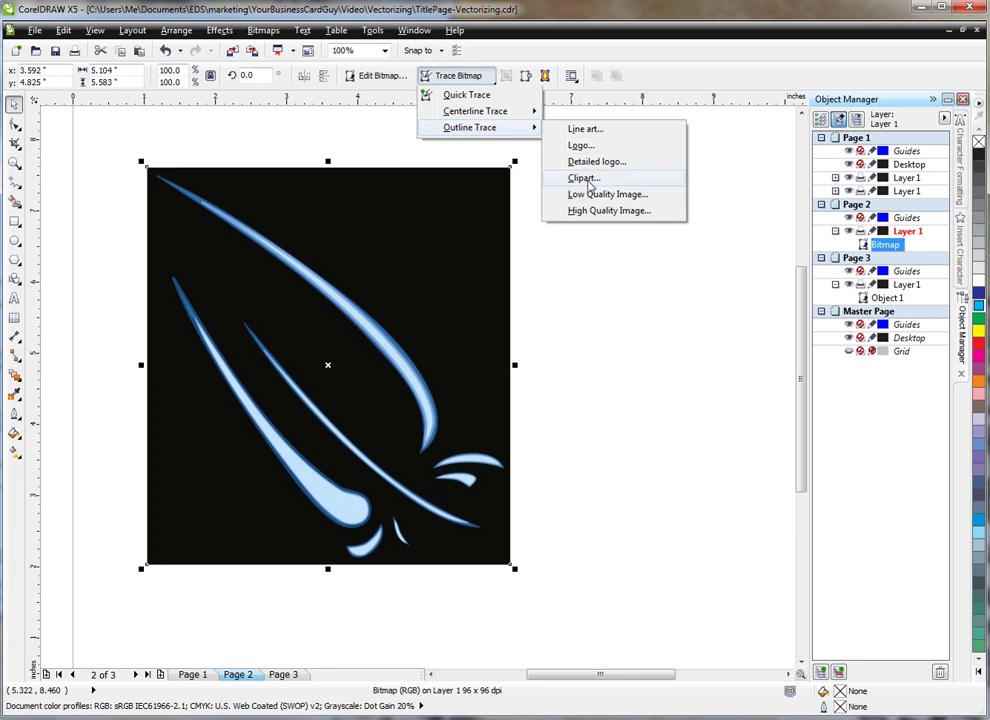
{"action": "left_click", "coordinate": [589, 184]}
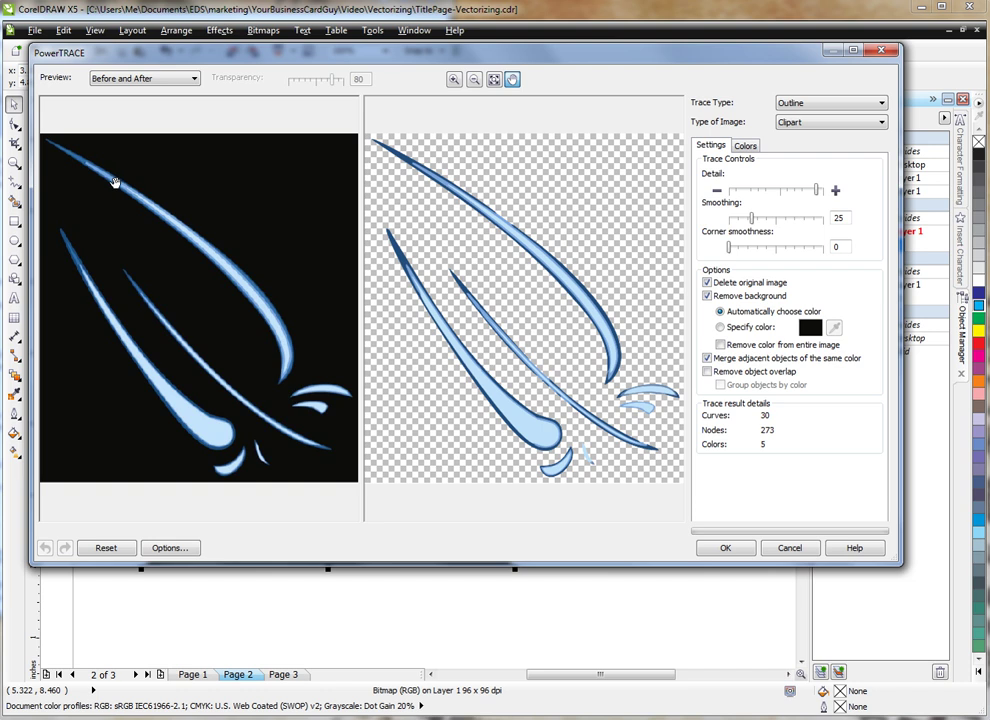
Step: Pan and zoom the PowerTRACE previews to check the upper stroke and its stripe band
{"action": "left_click_drag", "start_coordinate": [172, 222], "coordinate": [144, 193]}
{"action": "scroll", "coordinate": [177, 150], "scroll_direction": "up", "scroll_amount": 5}
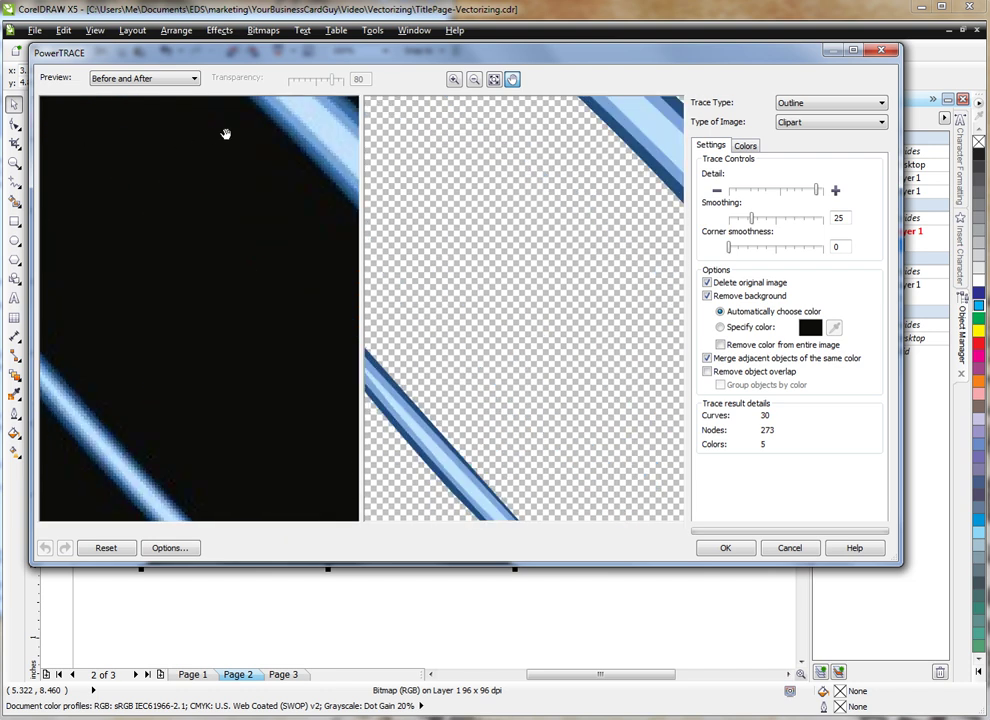
{"action": "left_click_drag", "start_coordinate": [281, 124], "coordinate": [194, 263]}
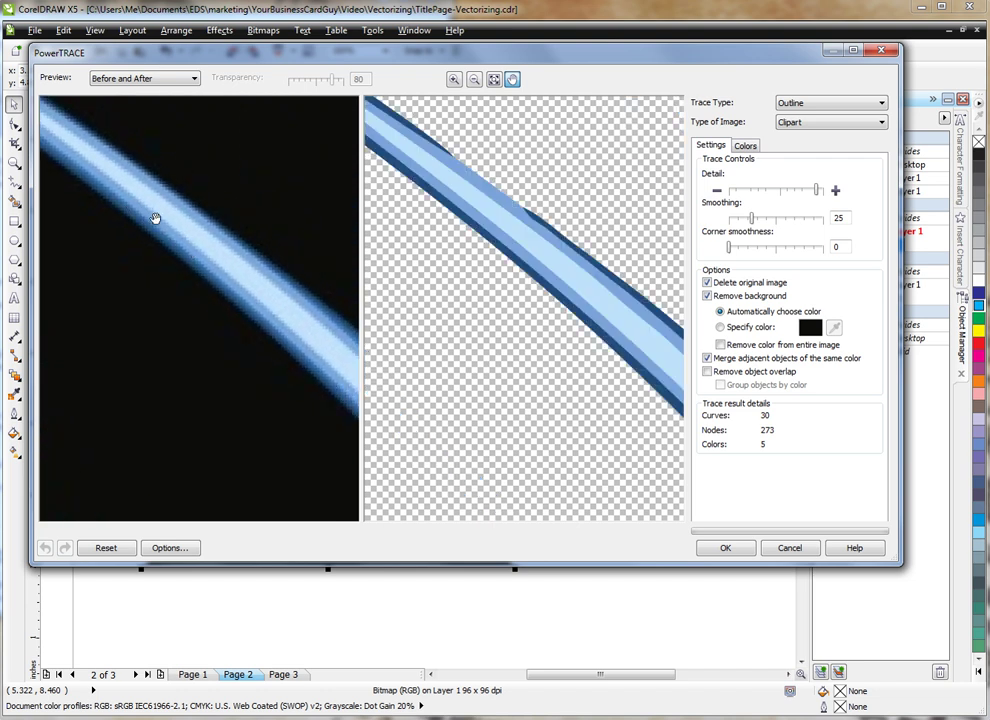
{"action": "scroll", "coordinate": [190, 220], "scroll_direction": "up", "scroll_amount": 1}
{"action": "scroll", "coordinate": [280, 185], "scroll_direction": "up", "scroll_amount": 2}
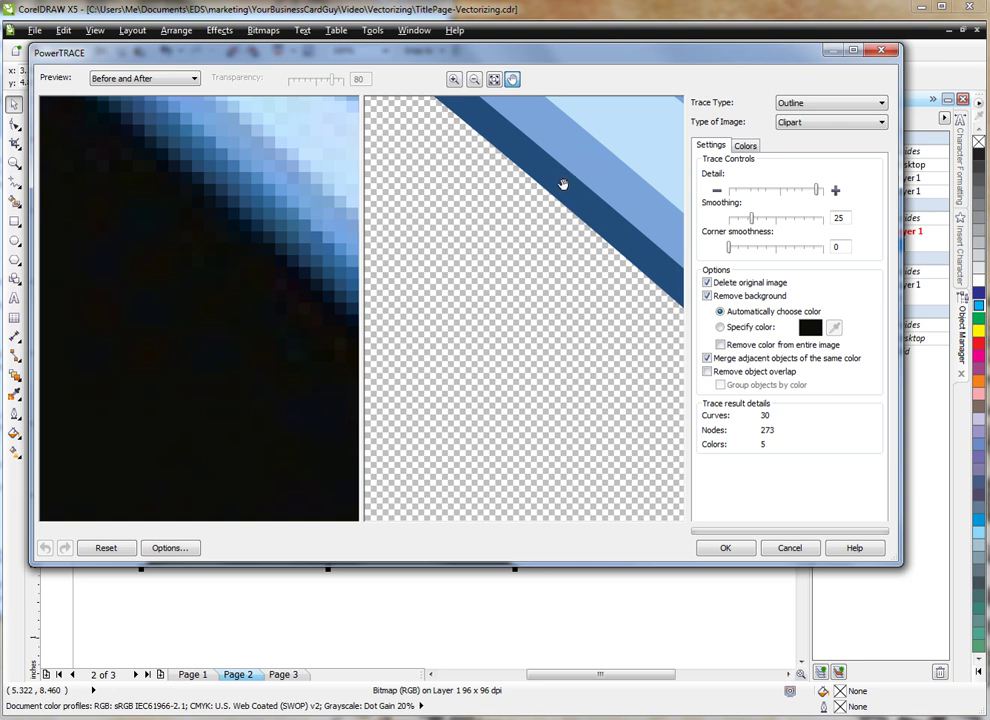
{"action": "scroll", "coordinate": [645, 143], "scroll_direction": "up", "scroll_amount": 2}
{"action": "mouse_move", "coordinate": [645, 143]}
{"action": "left_mouse_down"}
{"action": "mouse_move", "coordinate": [634, 170]}
{"action": "mouse_move", "coordinate": [541, 194]}
{"action": "left_mouse_up"}
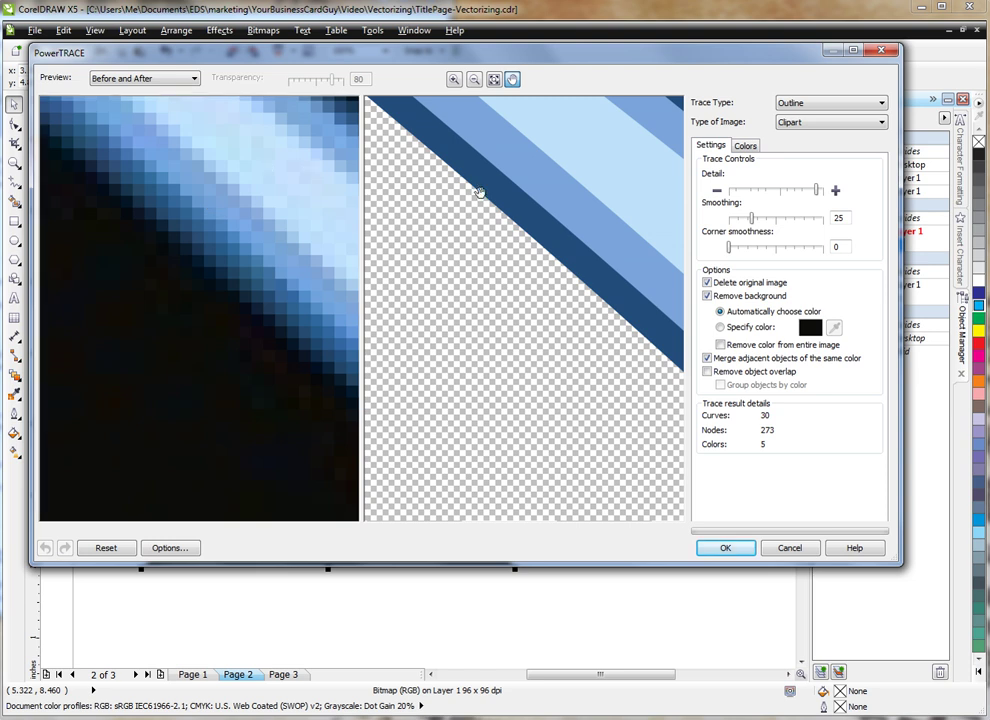
{"action": "scroll", "coordinate": [513, 237], "scroll_direction": "up", "scroll_amount": 2}
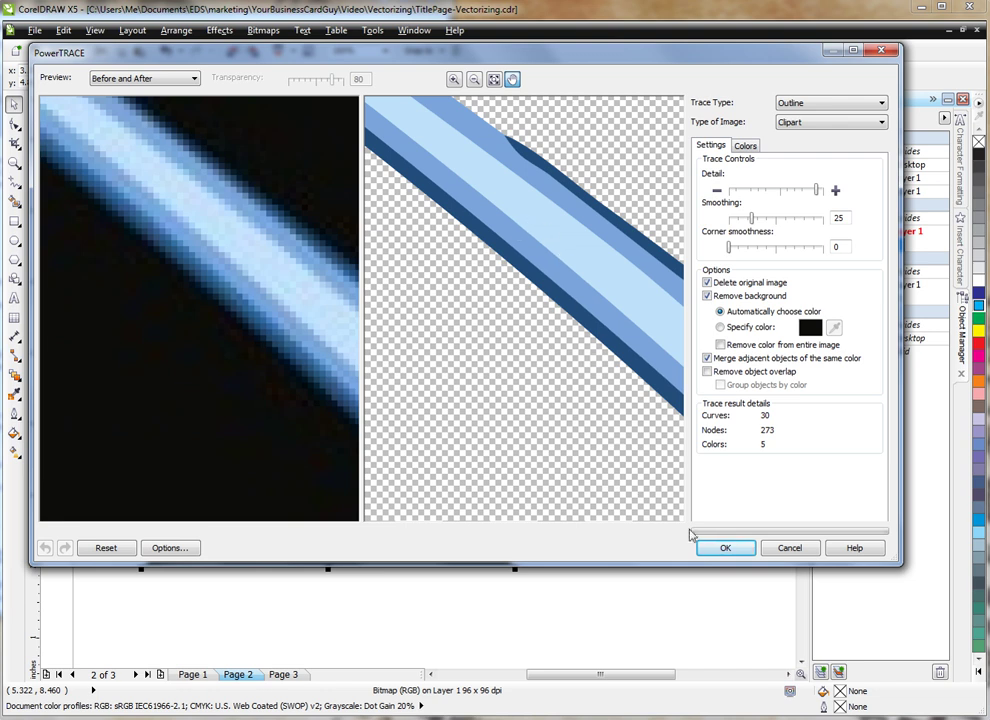
{"action": "left_click", "coordinate": [722, 548]}
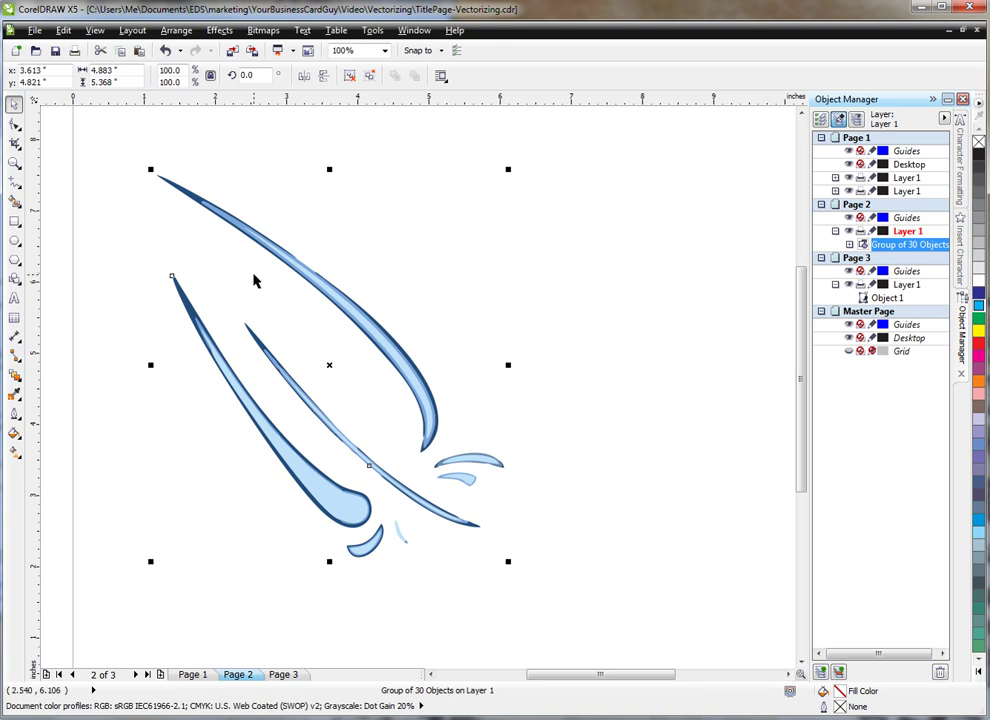
{"action": "left_click", "coordinate": [924, 251]}
{"action": "left_click", "coordinate": [978, 309]}
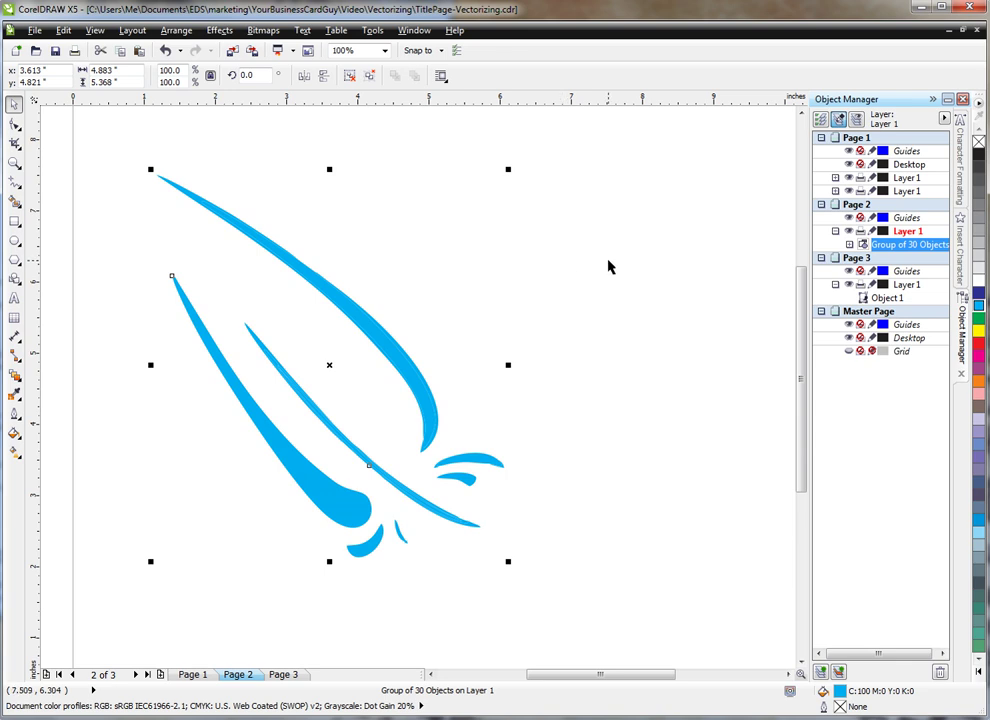
{"action": "key", "text": "ctrl+z"}
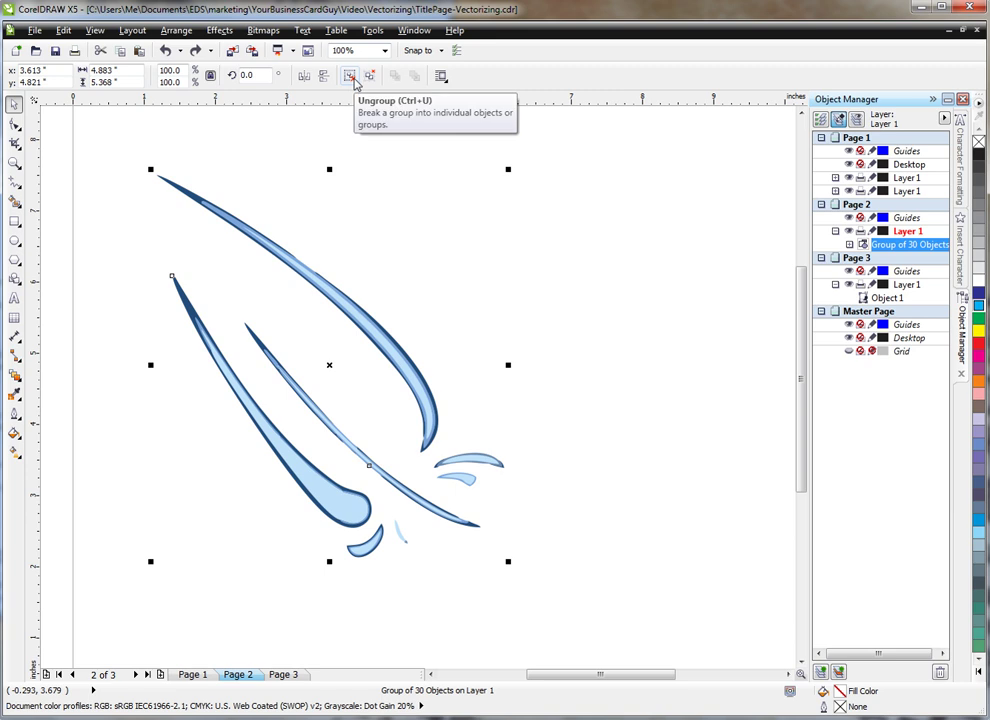
Step: Ungroup the traced swoosh into 30 separate curves
{"action": "left_click", "coordinate": [350, 76]}
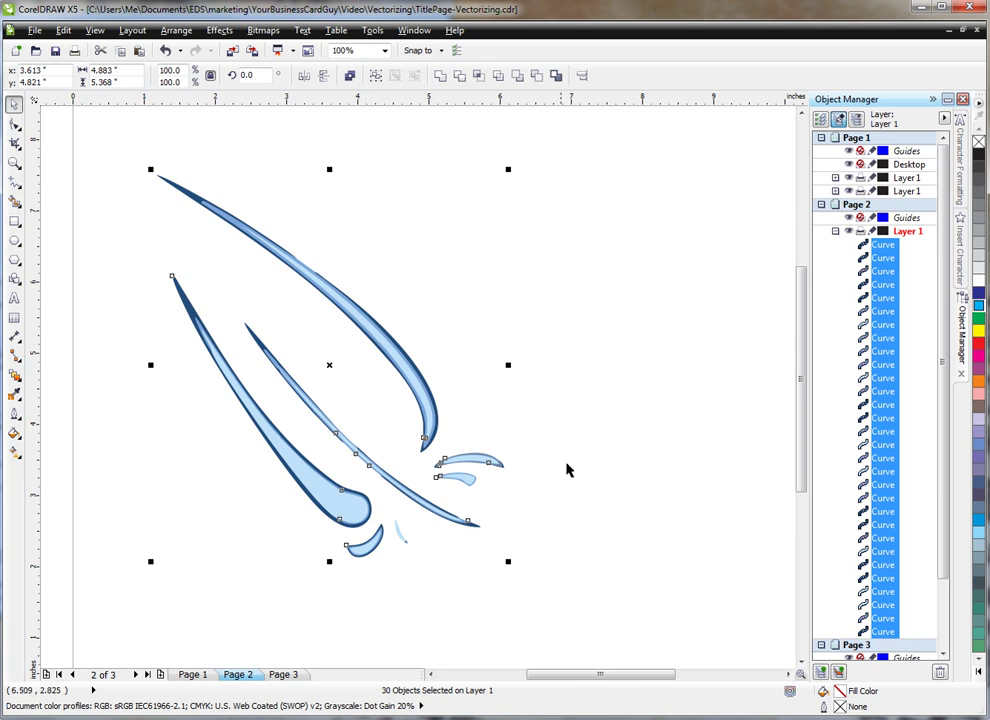
Step: Weld the curves into one shape, fill it solid cyan, and deselect it
{"action": "left_click", "coordinate": [440, 80]}
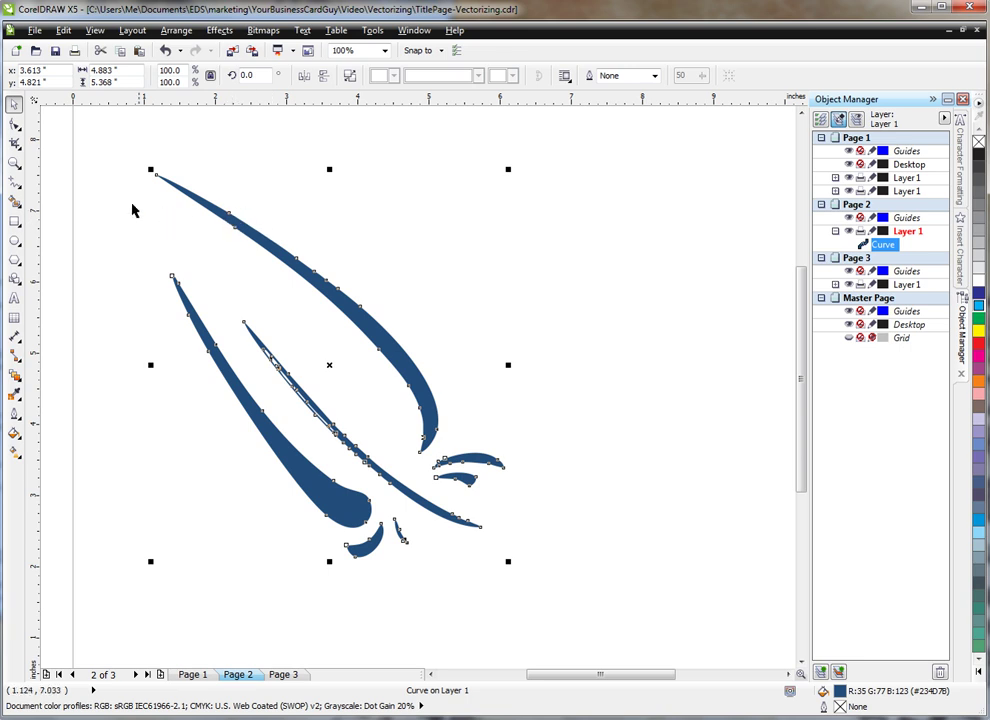
{"action": "left_click", "coordinate": [979, 313]}
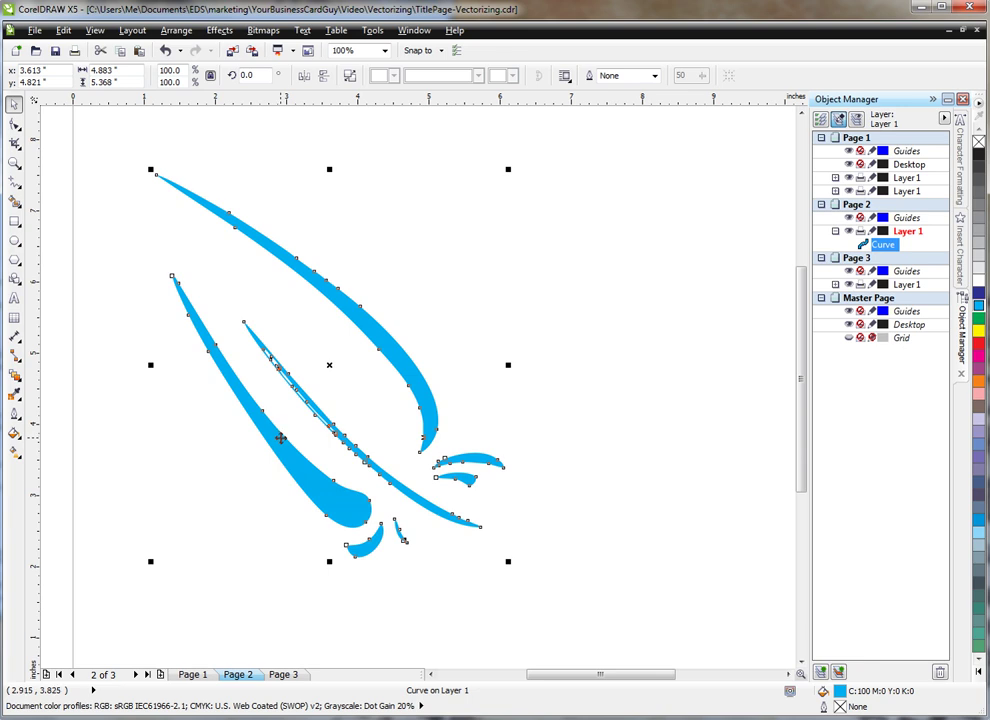
{"action": "left_click", "coordinate": [117, 220]}
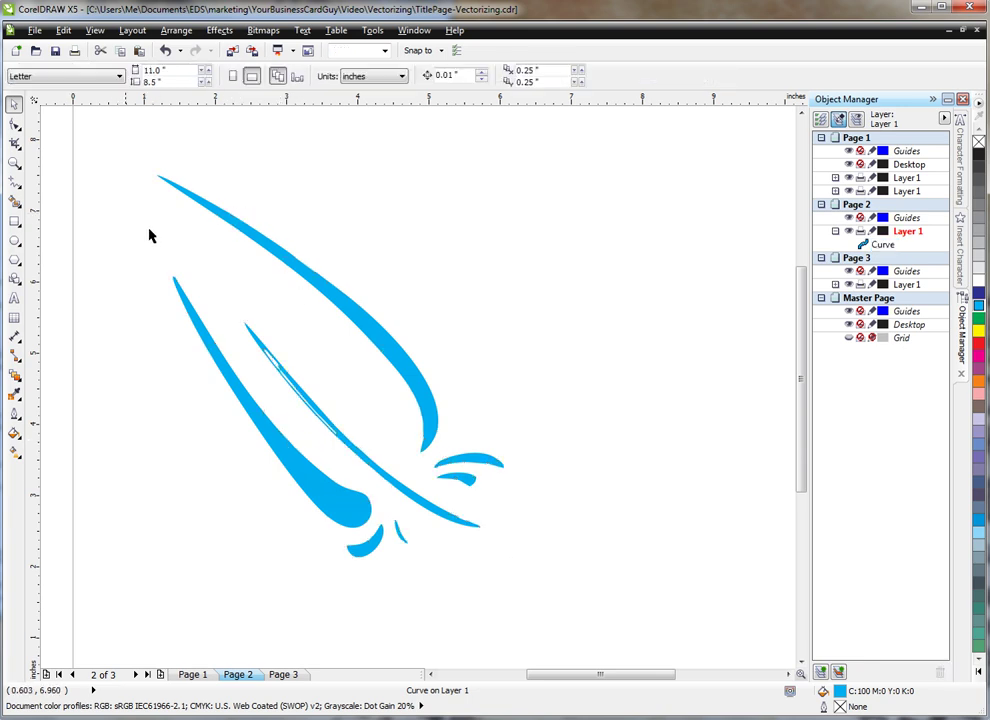
Step: Select the welded swoosh curve and zoom to 800% on the hole in the thin stroke
{"action": "left_click", "coordinate": [280, 374]}
{"action": "scroll", "coordinate": [265, 357], "scroll_direction": "up", "scroll_amount": 1}
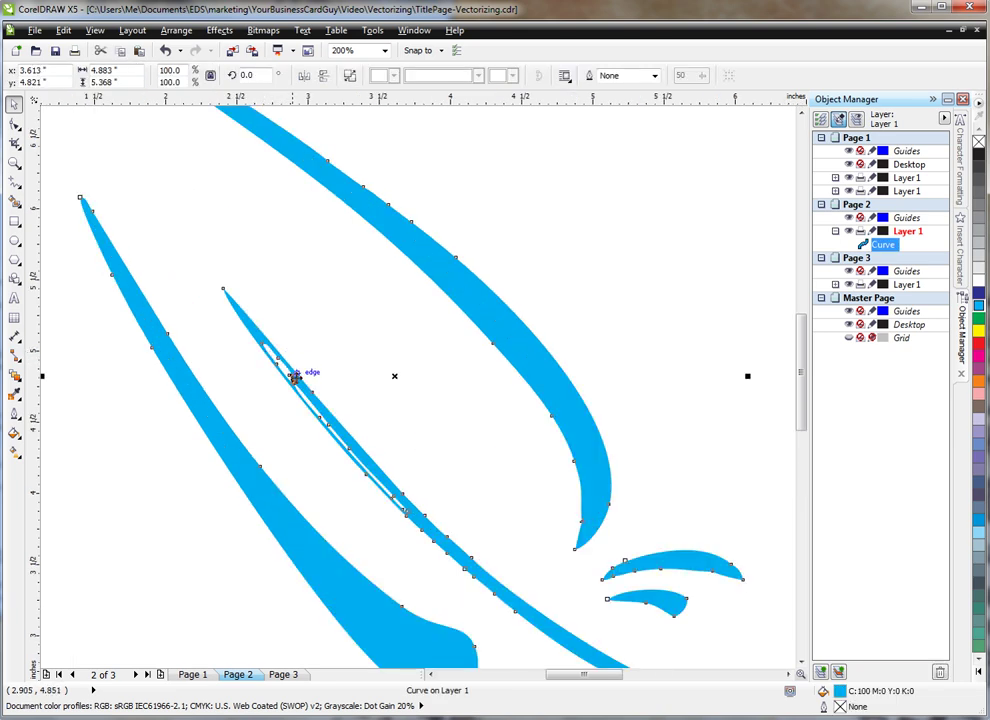
{"action": "scroll", "coordinate": [320, 437], "scroll_direction": "up", "scroll_amount": 1}
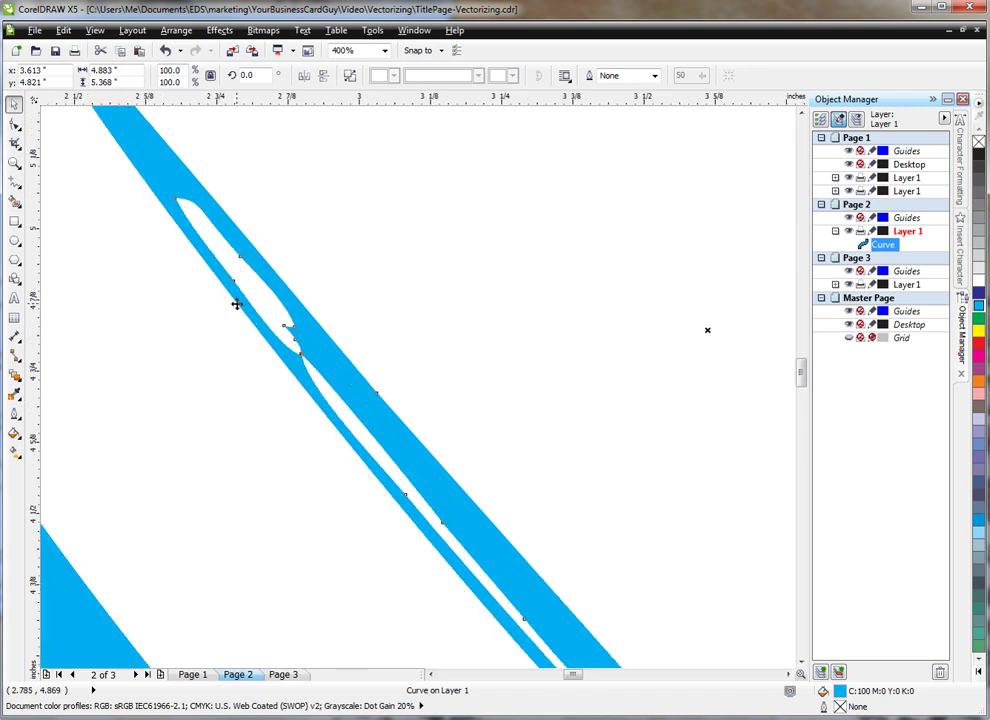
{"action": "scroll", "coordinate": [236, 303], "scroll_direction": "up", "scroll_amount": 2}
Step: With the Shape tool, delete nodes on the lens-shaped hole until it closes
{"action": "left_click", "coordinate": [14, 125]}
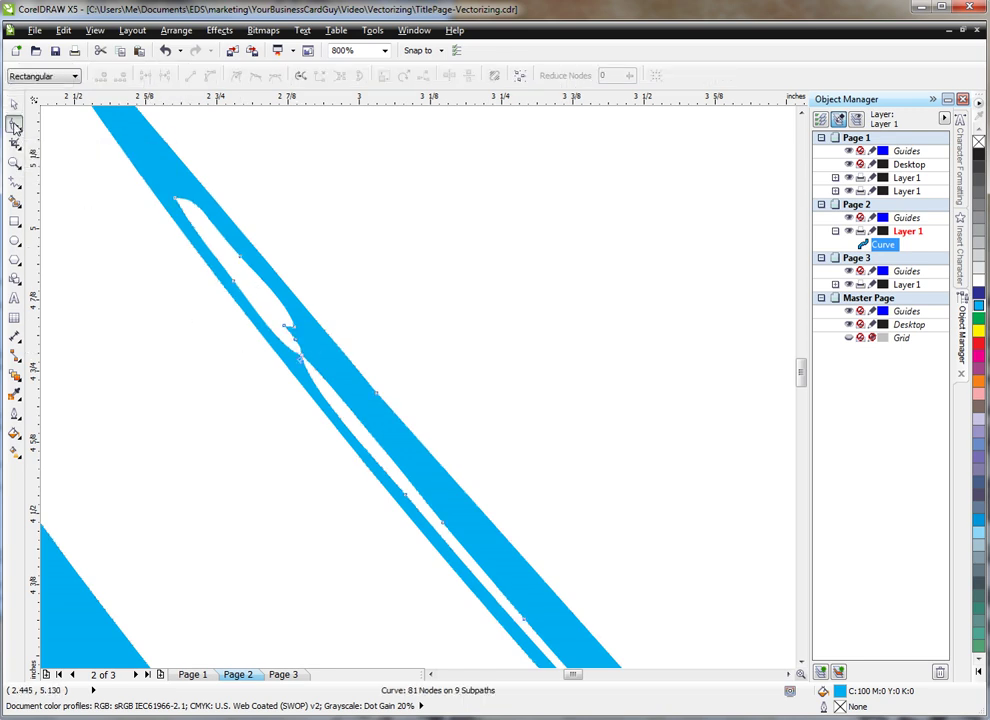
{"action": "left_click", "coordinate": [243, 260]}
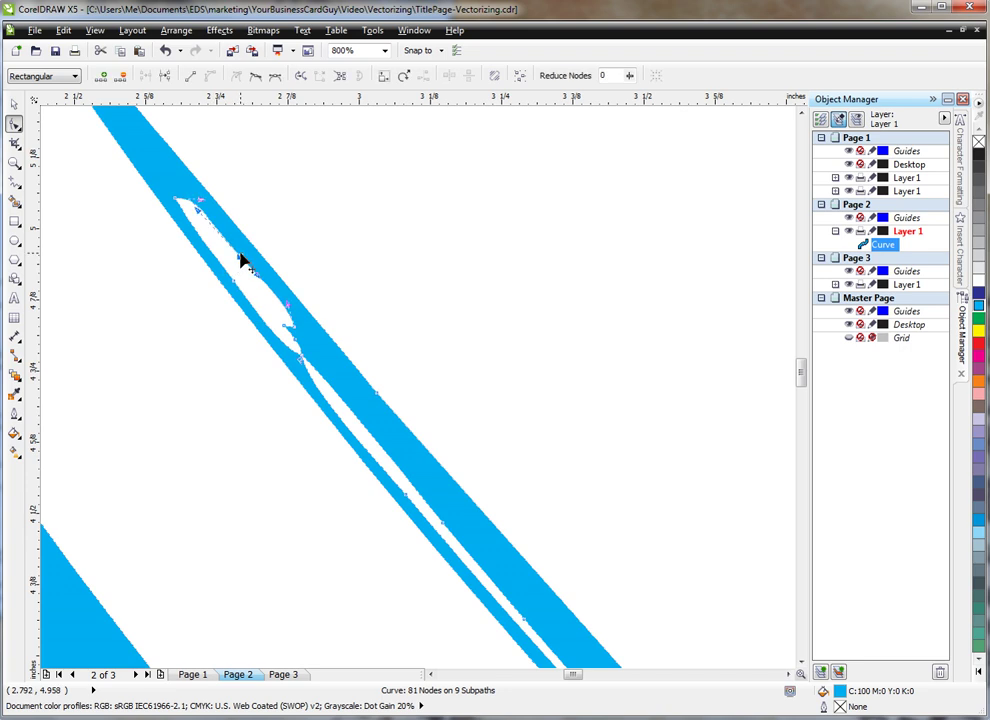
{"action": "double_click", "coordinate": [194, 212]}
{"action": "double_click", "coordinate": [178, 206]}
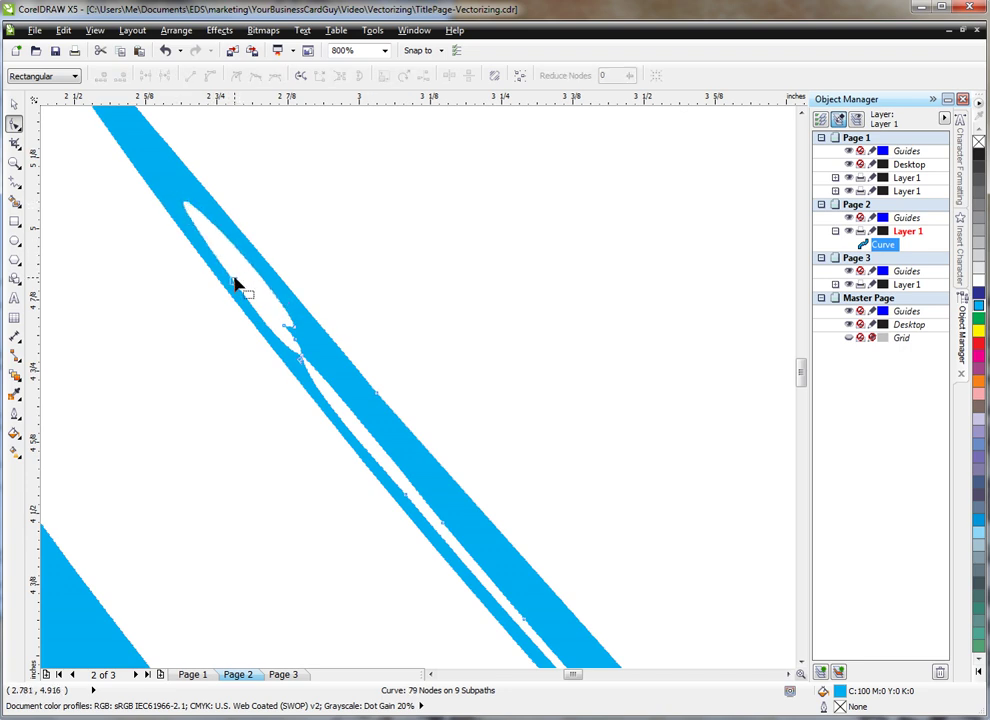
{"action": "mouse_move", "coordinate": [236, 284]}
{"action": "left_mouse_down"}
{"action": "mouse_move", "coordinate": [287, 338]}
{"action": "mouse_move", "coordinate": [320, 351]}
{"action": "left_mouse_up"}
{"action": "double_click", "coordinate": [294, 347]}
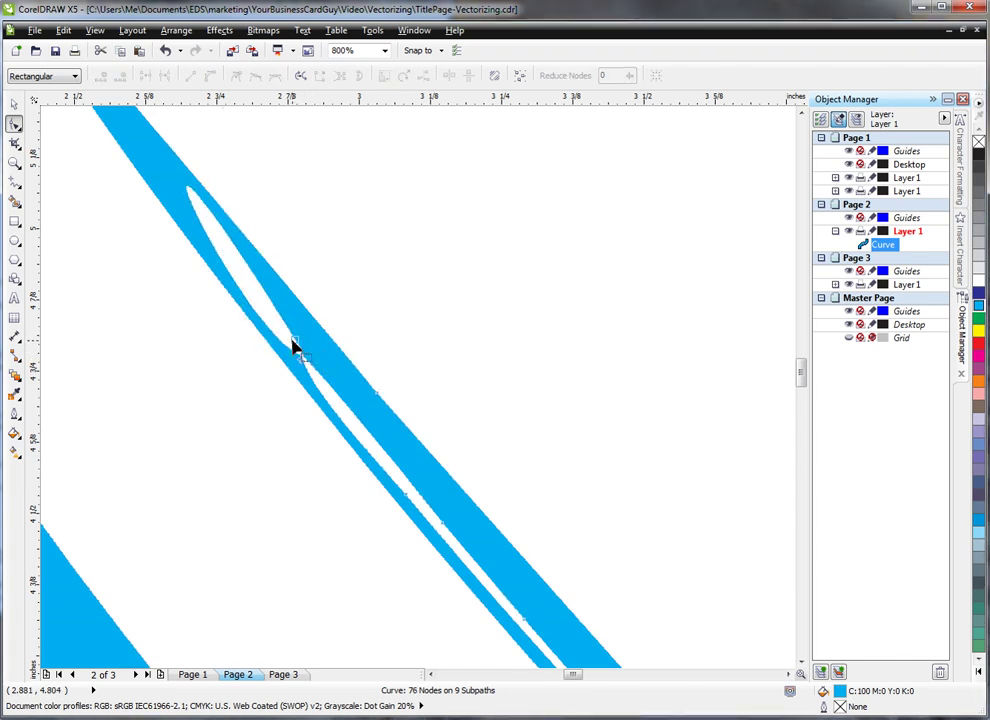
{"action": "double_click", "coordinate": [294, 344]}
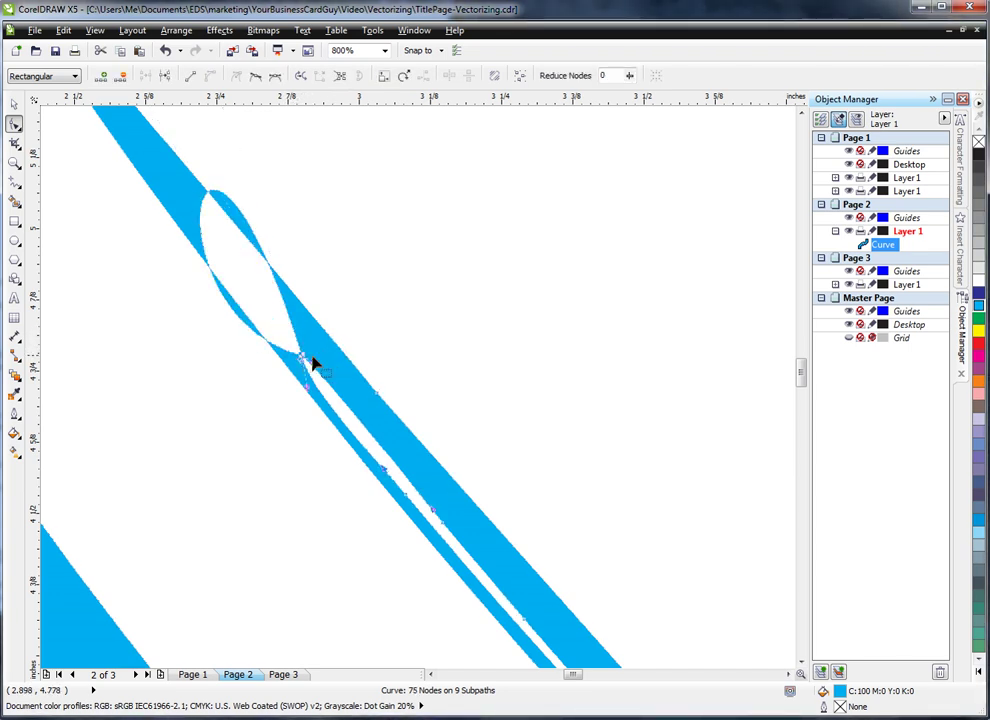
{"action": "double_click", "coordinate": [314, 364]}
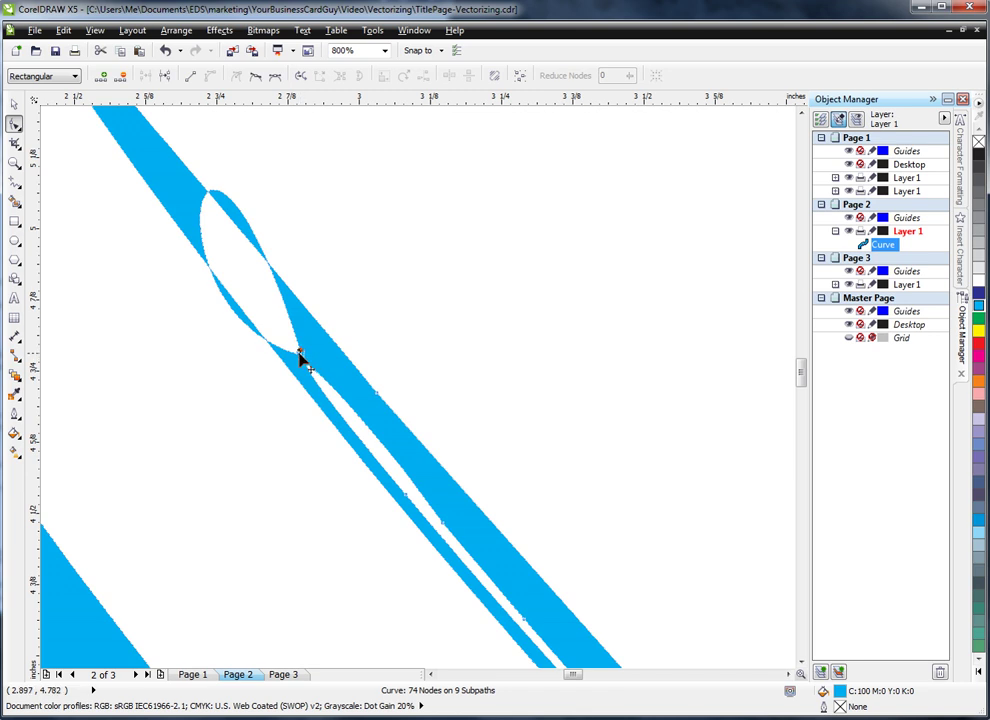
{"action": "left_click", "coordinate": [300, 354]}
{"action": "key", "text": "Delete"}
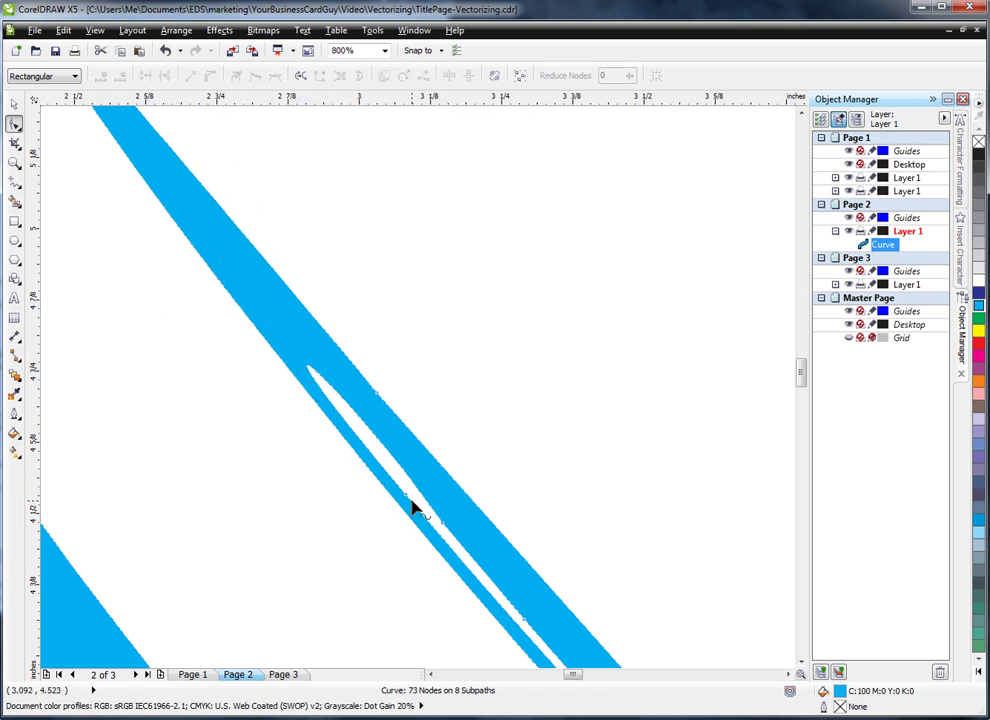
Step: Delete three nodes from the remaining white sliver in the stroke
{"action": "left_click", "coordinate": [432, 528]}
{"action": "key", "text": "Delete"}
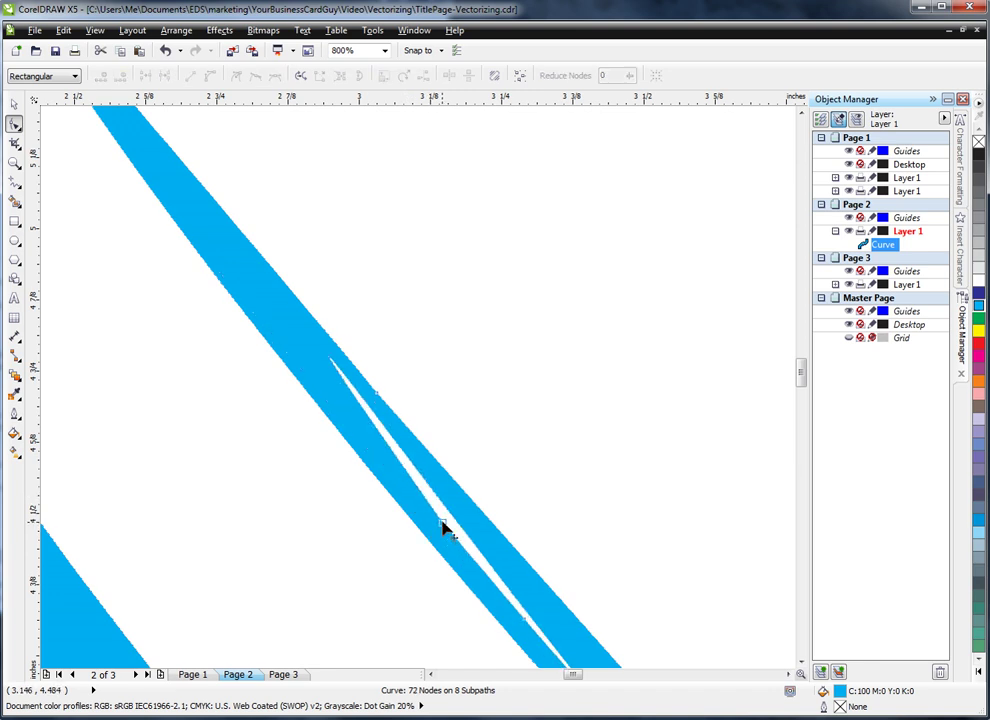
{"action": "left_click", "coordinate": [442, 525]}
{"action": "key", "text": "Delete"}
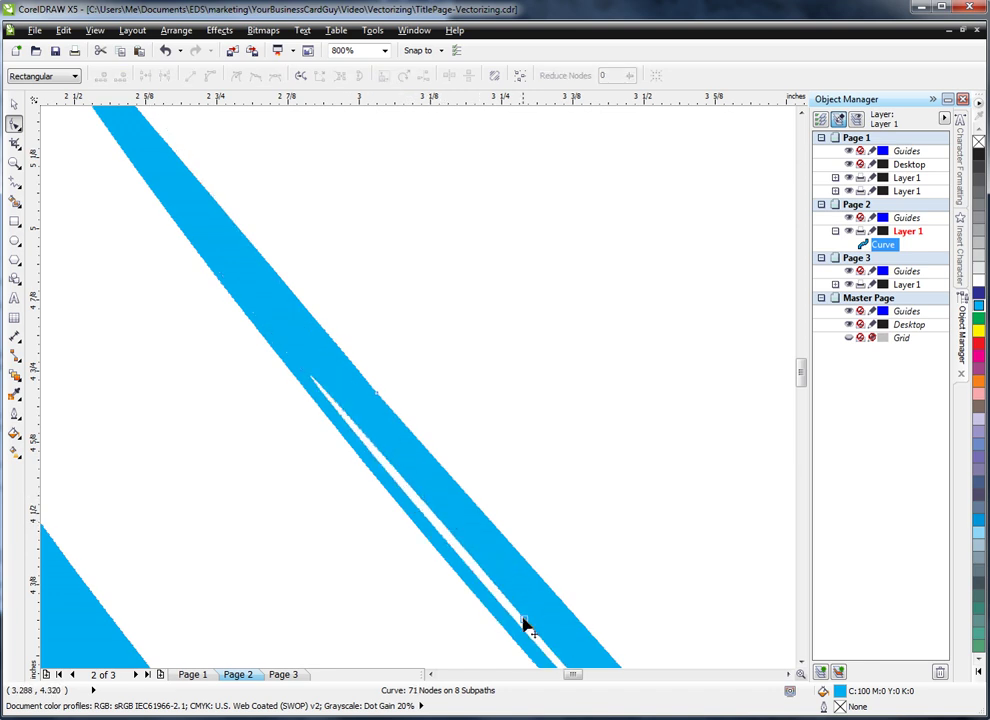
{"action": "left_click", "coordinate": [526, 583]}
{"action": "key", "text": "Delete"}
{"action": "scroll", "coordinate": [526, 581], "scroll_direction": "down", "scroll_amount": 1}
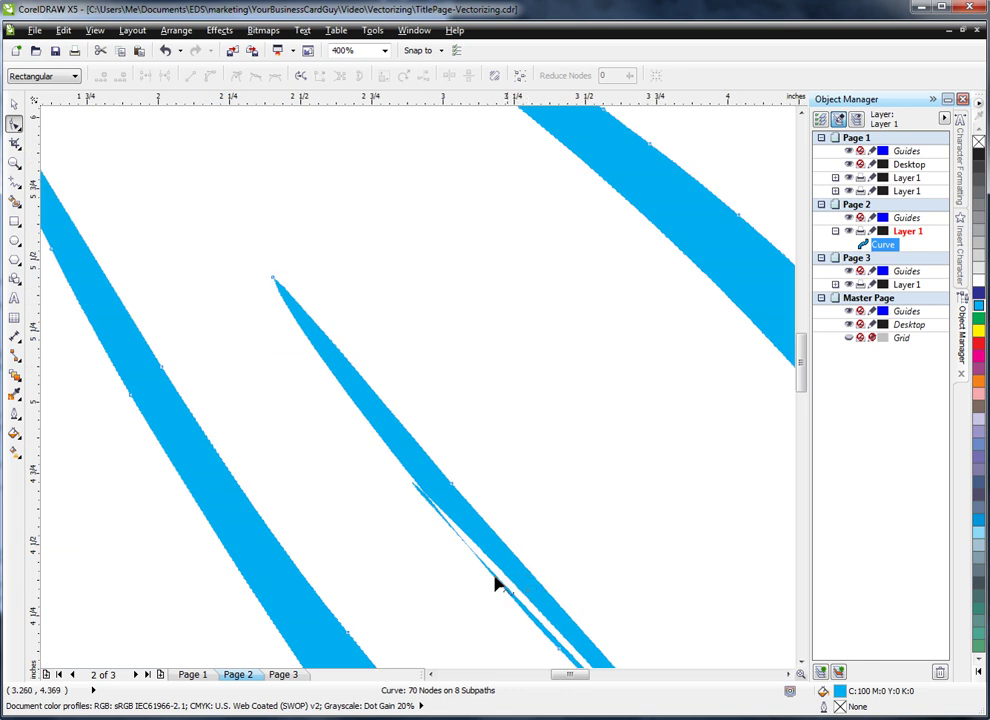
{"action": "scroll", "coordinate": [455, 573], "scroll_direction": "down", "scroll_amount": 1}
{"action": "scroll", "coordinate": [537, 645], "scroll_direction": "up", "scroll_amount": 2}
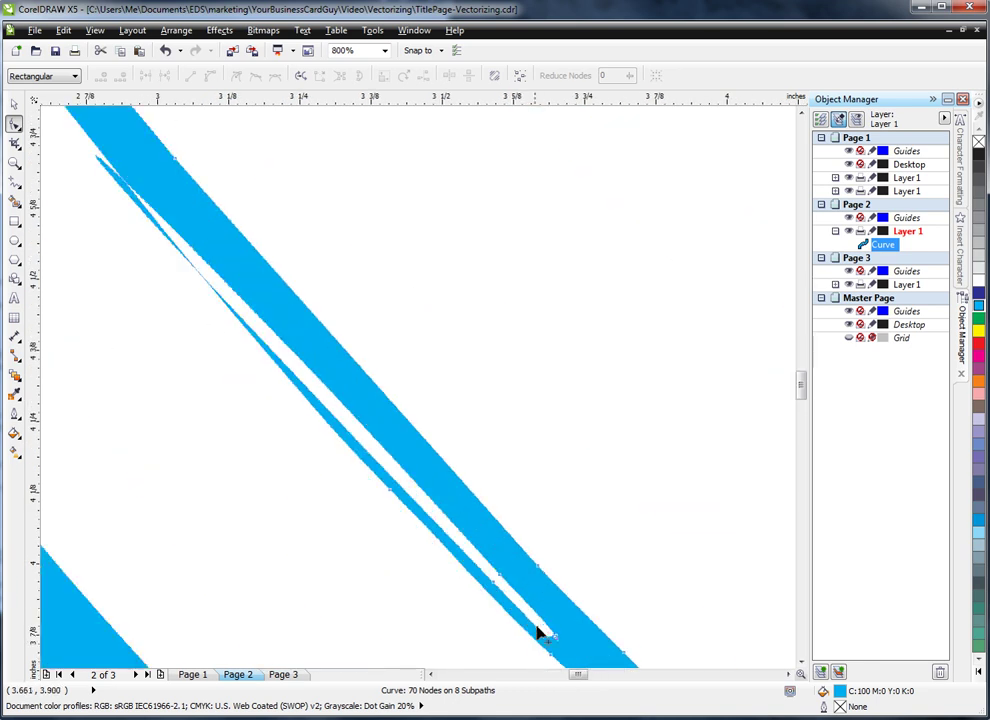
Step: Delete the last hole nodes, removing the ellipse hole entirely (66 nodes, 7 subpaths)
{"action": "left_click", "coordinate": [502, 585]}
{"action": "key", "text": "Delete"}
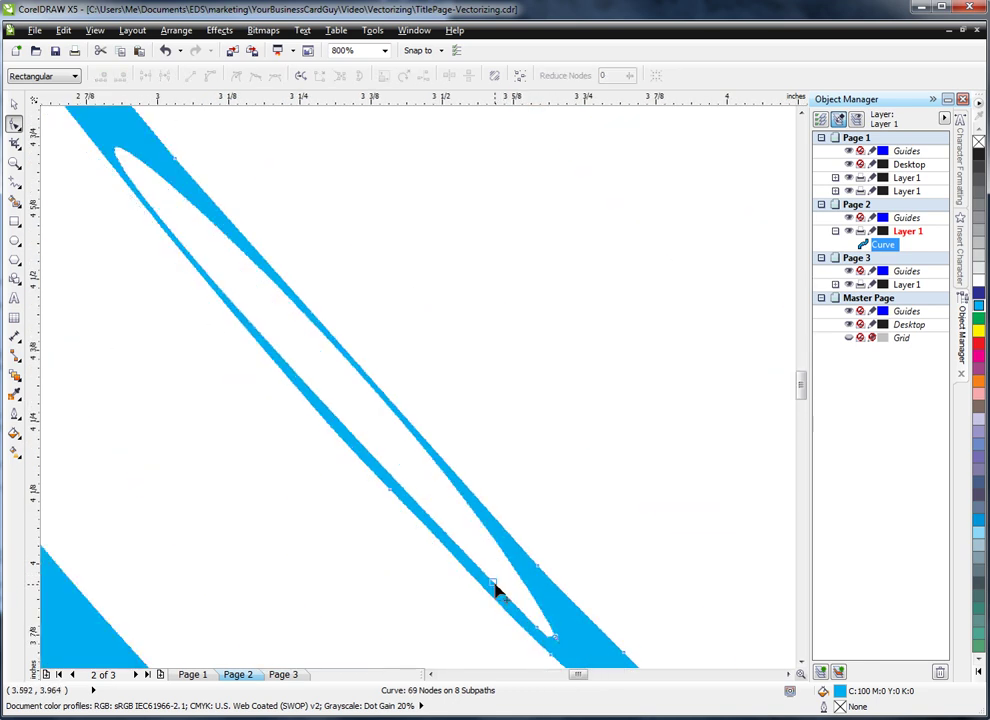
{"action": "left_click", "coordinate": [494, 586]}
{"action": "key", "text": "Delete"}
{"action": "left_click", "coordinate": [540, 636]}
{"action": "key", "text": "Delete"}
{"action": "left_click", "coordinate": [531, 641]}
{"action": "key", "text": "Delete"}
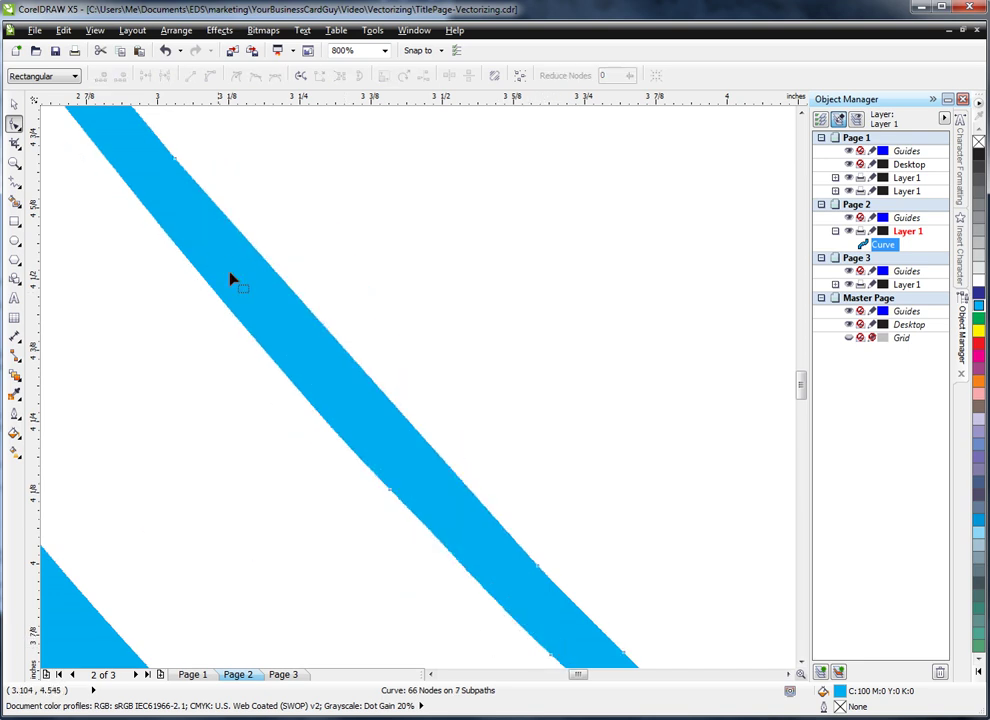
{"action": "scroll", "coordinate": [265, 372], "scroll_direction": "down", "scroll_amount": 2}
{"action": "scroll", "coordinate": [221, 331], "scroll_direction": "down", "scroll_amount": 1}
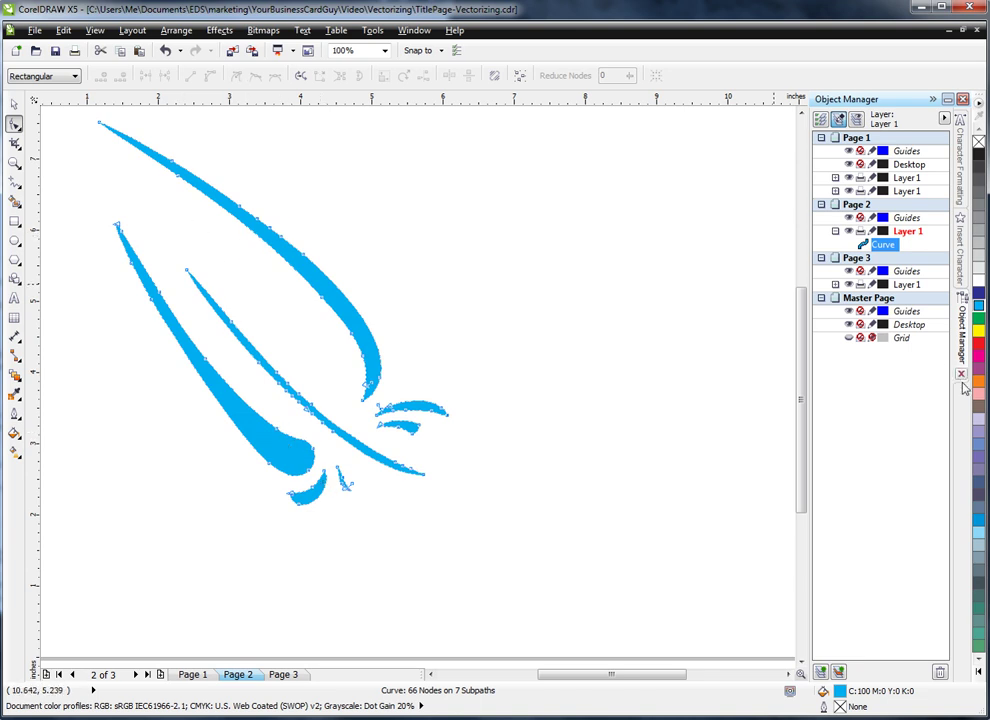
{"action": "left_click", "coordinate": [978, 350]}
{"action": "left_click", "coordinate": [980, 390]}
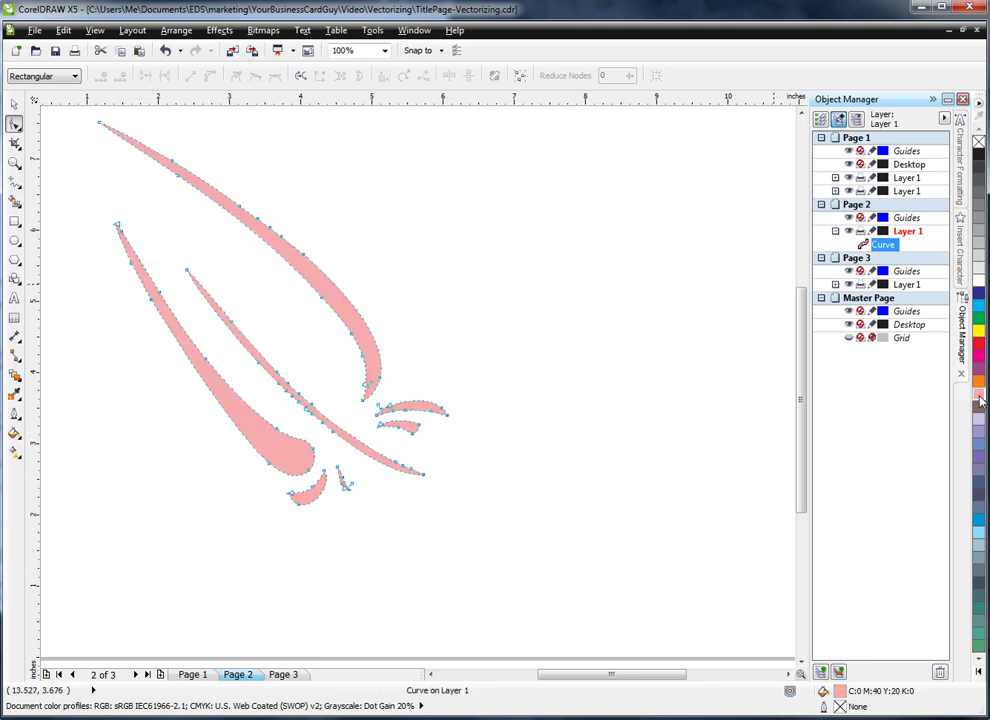
{"action": "left_click", "coordinate": [978, 305]}
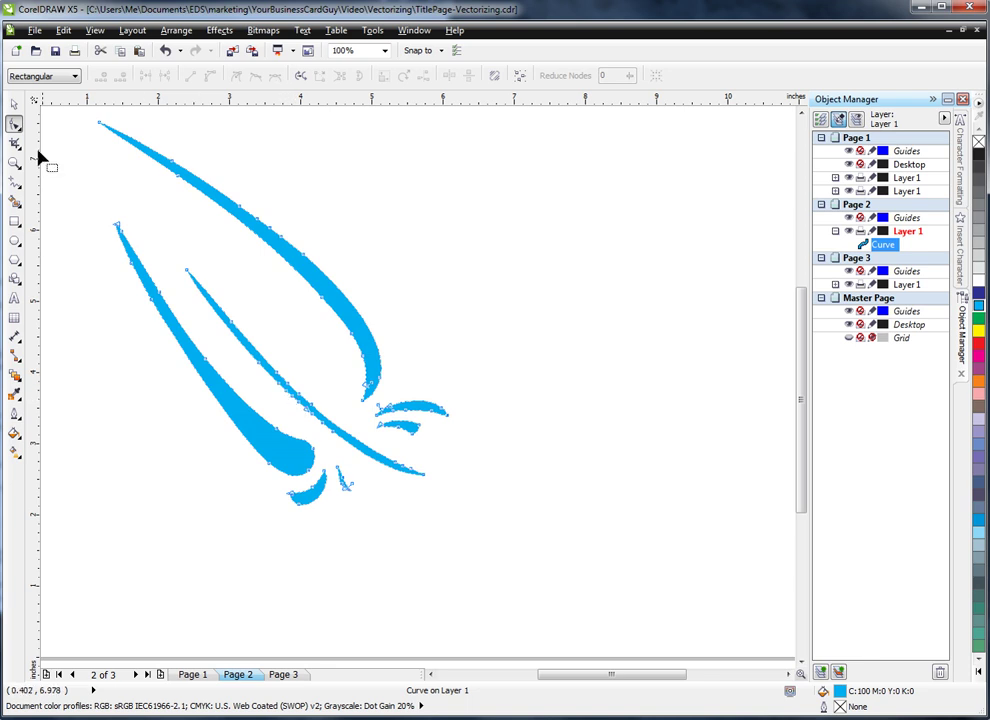
{"action": "scroll", "coordinate": [165, 168], "scroll_direction": "up", "scroll_amount": 2}
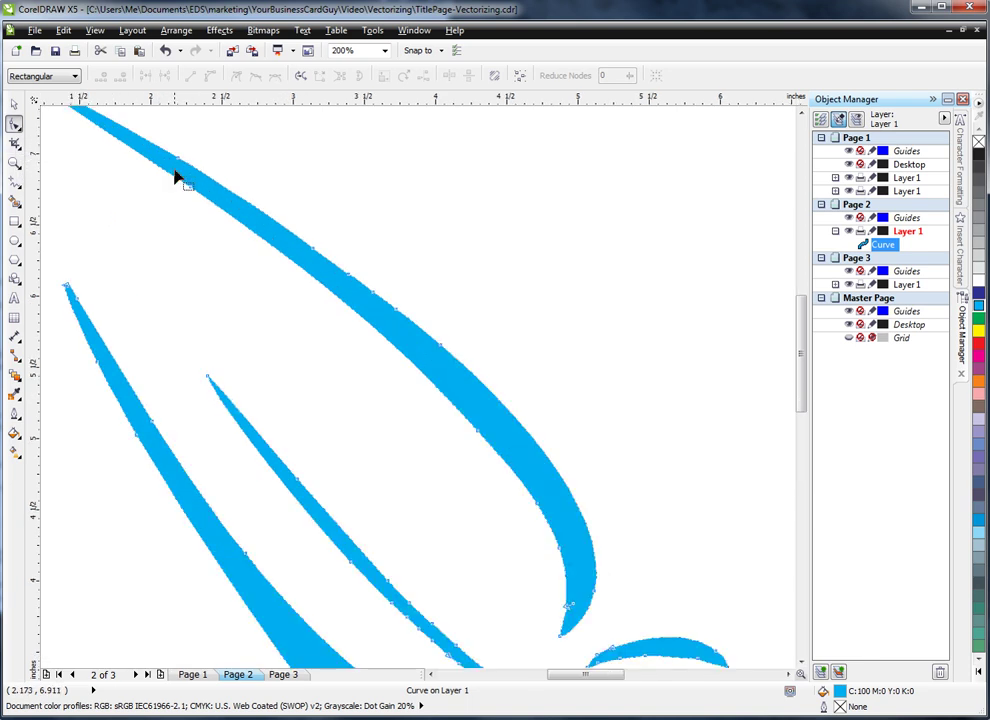
{"action": "scroll", "coordinate": [168, 175], "scroll_direction": "up", "scroll_amount": 1}
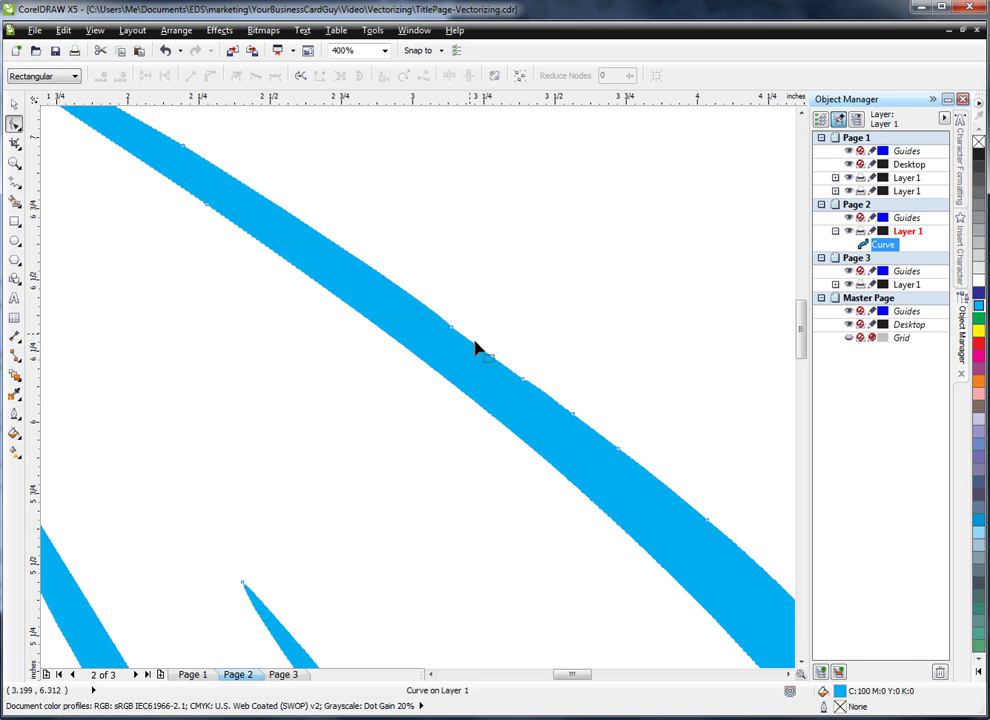
{"action": "scroll", "coordinate": [517, 396], "scroll_direction": "down", "scroll_amount": 1}
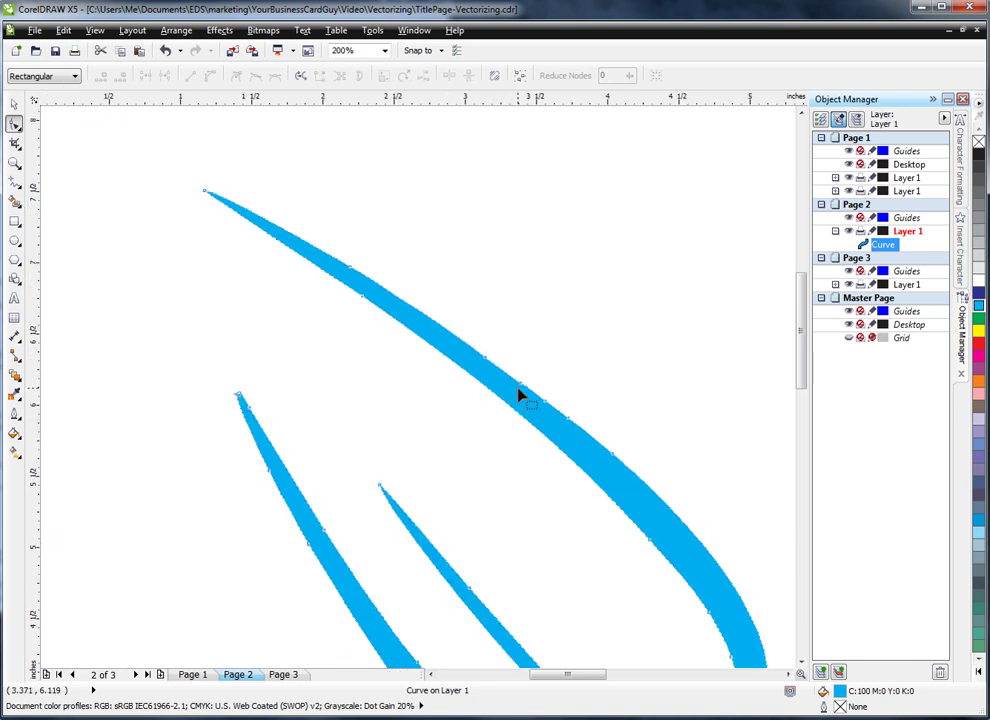
{"action": "scroll", "coordinate": [431, 331], "scroll_direction": "up", "scroll_amount": 2}
{"action": "scroll", "coordinate": [442, 442], "scroll_direction": "down", "scroll_amount": 2}
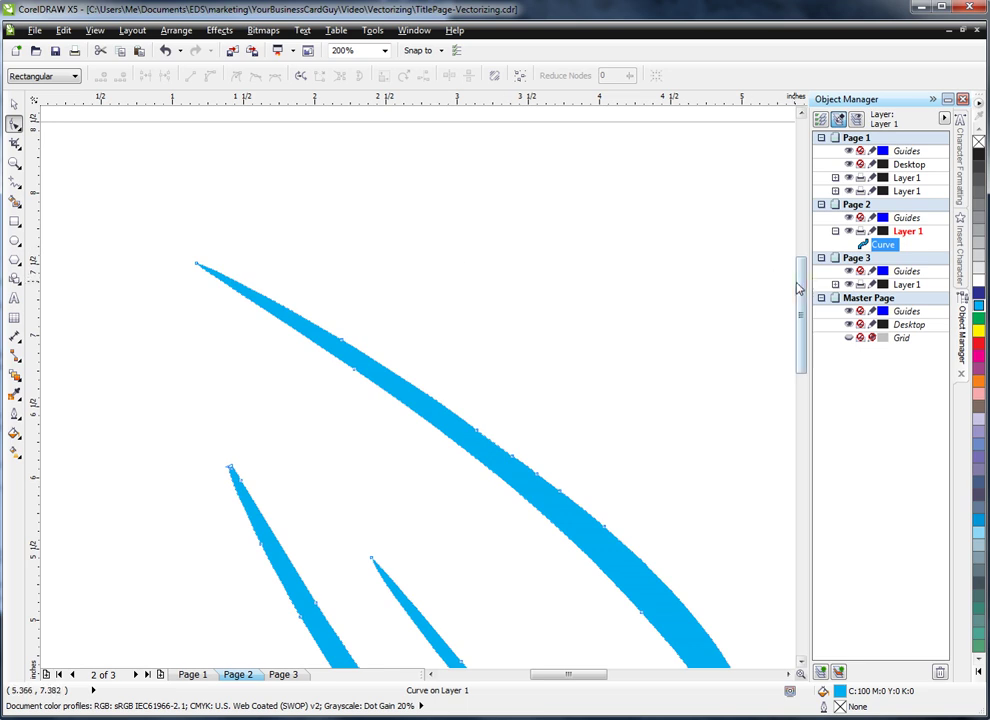
{"action": "left_click_drag", "start_coordinate": [800, 283], "coordinate": [808, 325]}
{"action": "scroll", "coordinate": [578, 337], "scroll_direction": "down", "scroll_amount": 1}
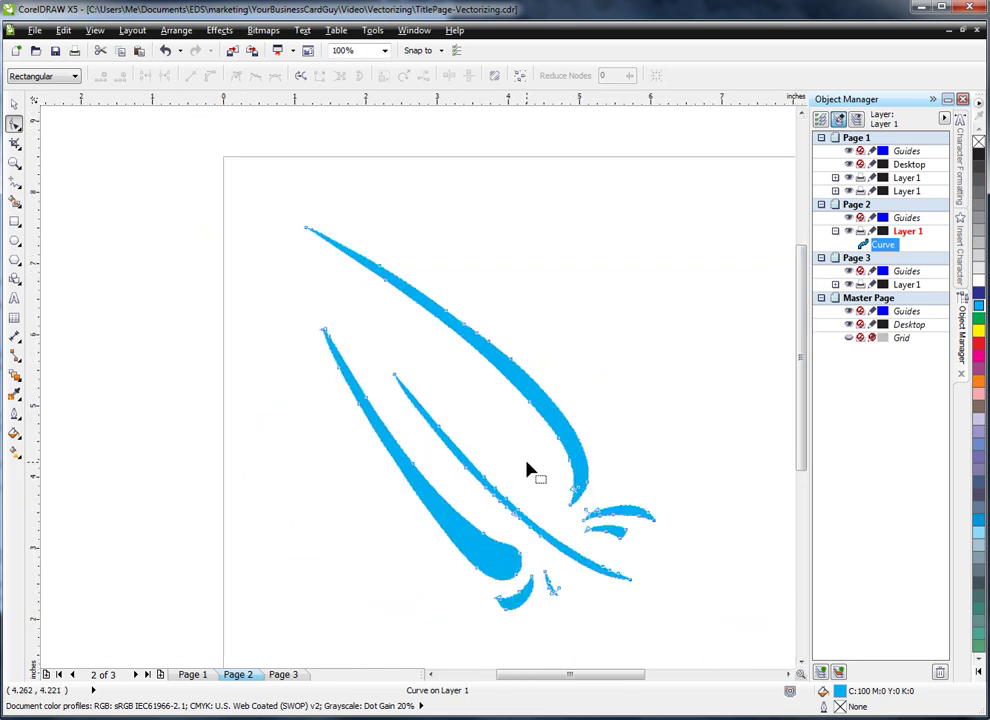